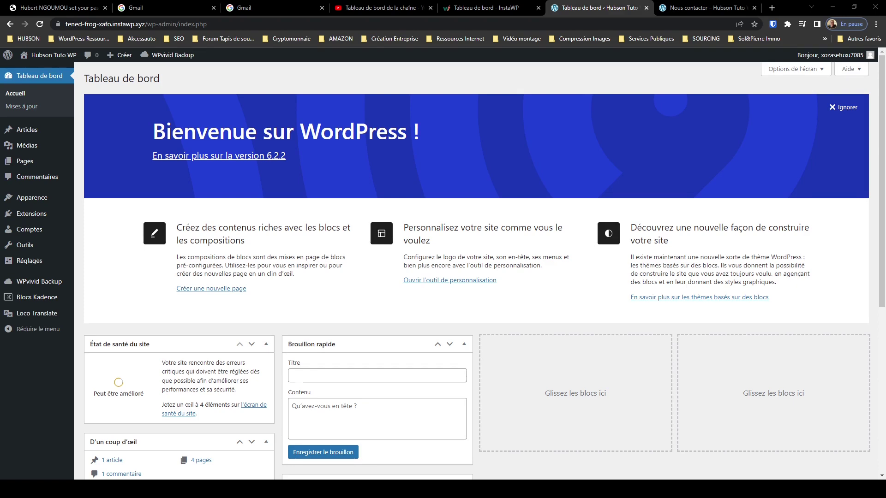
Open the "Nous contacter" page for editing and dismiss the notice about restoring the backup
key(ctrl+Tab)
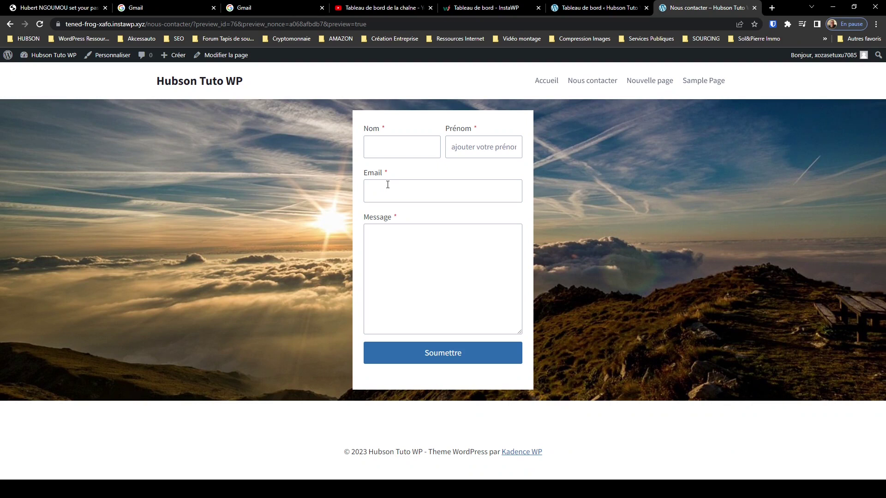
click(213, 55)
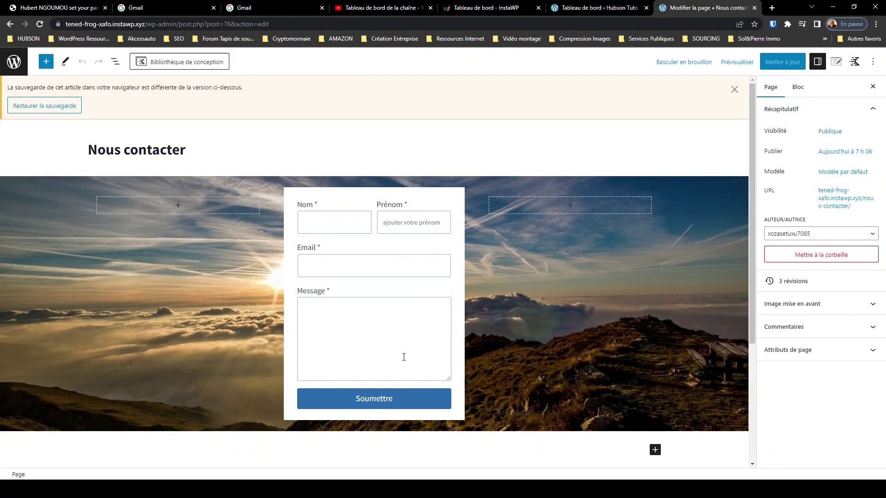
click(734, 90)
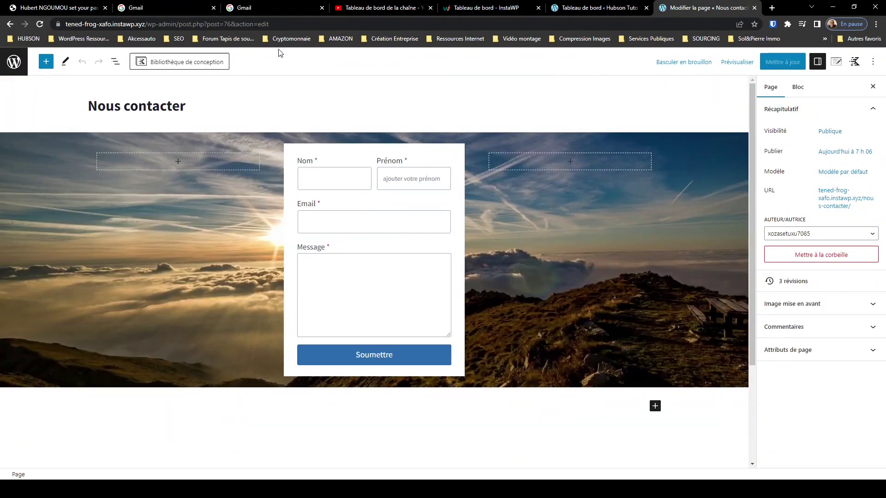
Show the page's block list and duplicate the Rangée / Mise en page block that holds the contact form
click(115, 61)
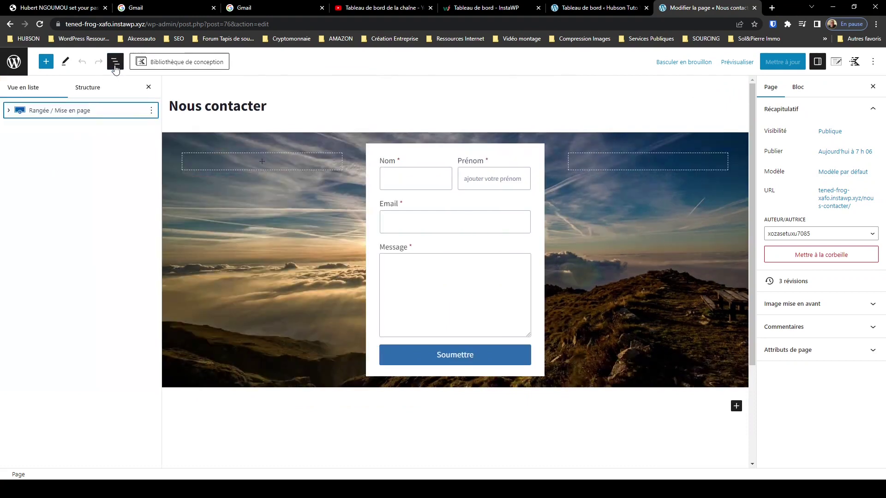
click(102, 110)
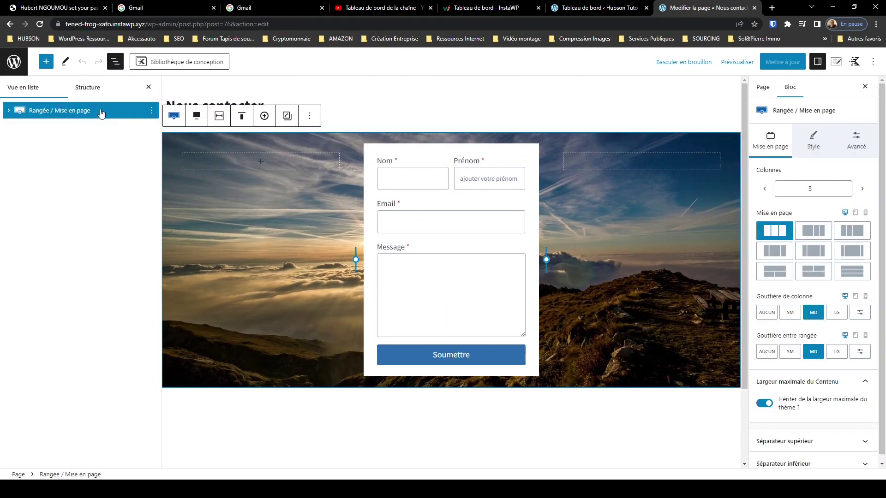
click(8, 111)
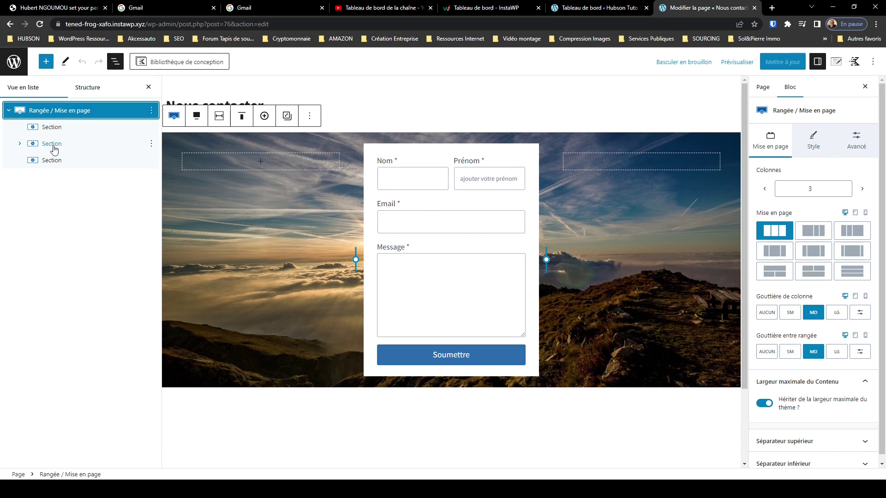
click(20, 144)
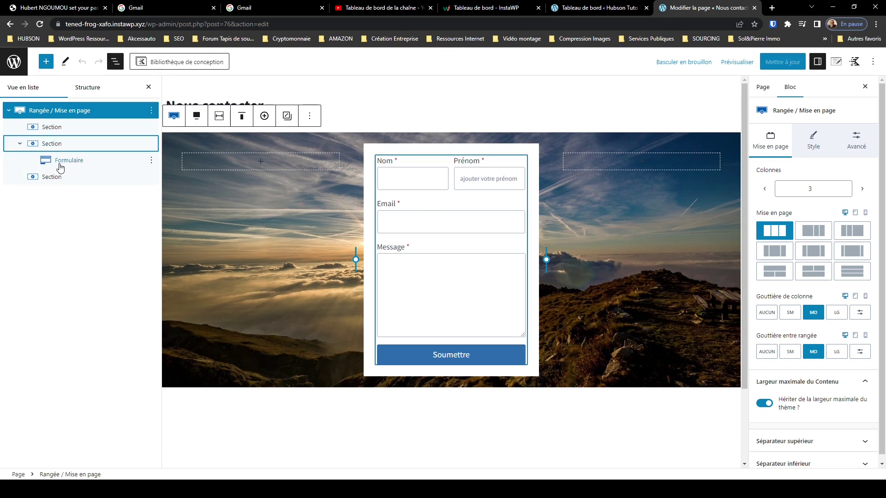
click(10, 111)
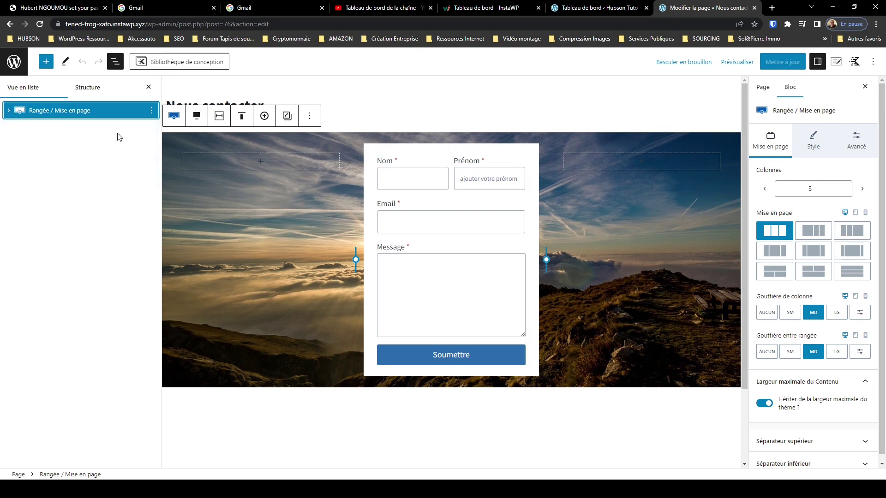
click(151, 111)
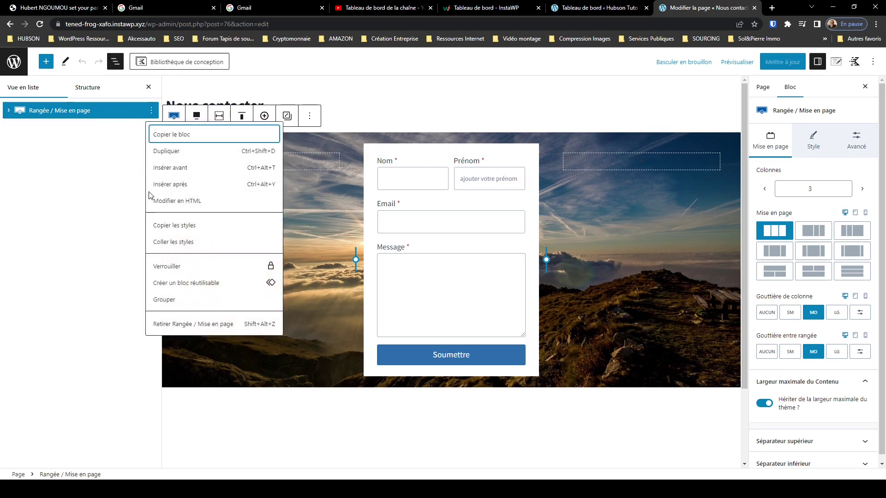
click(167, 151)
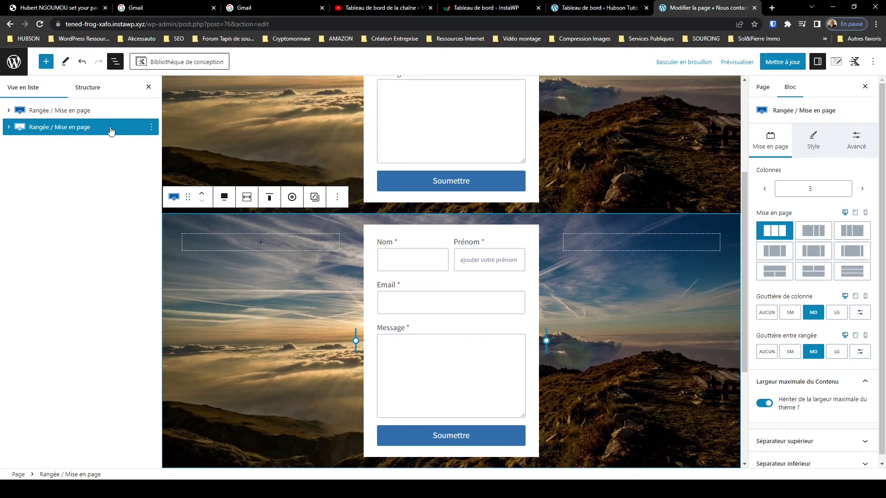
Remove the duplicated row's background image and give the row the palette's medium blue-grey background colour
click(813, 141)
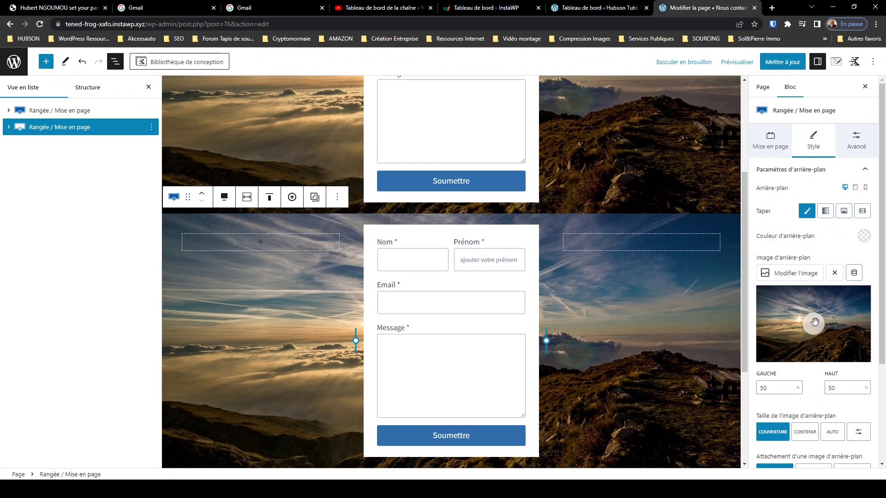
click(834, 273)
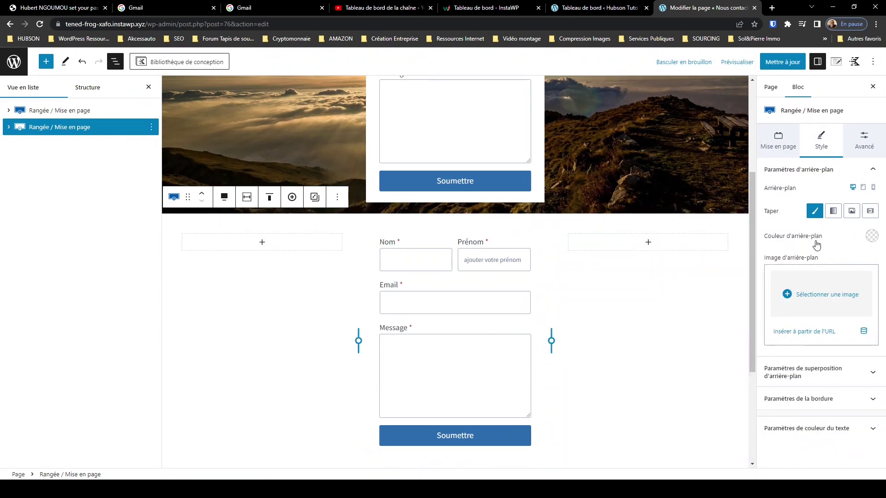
click(871, 236)
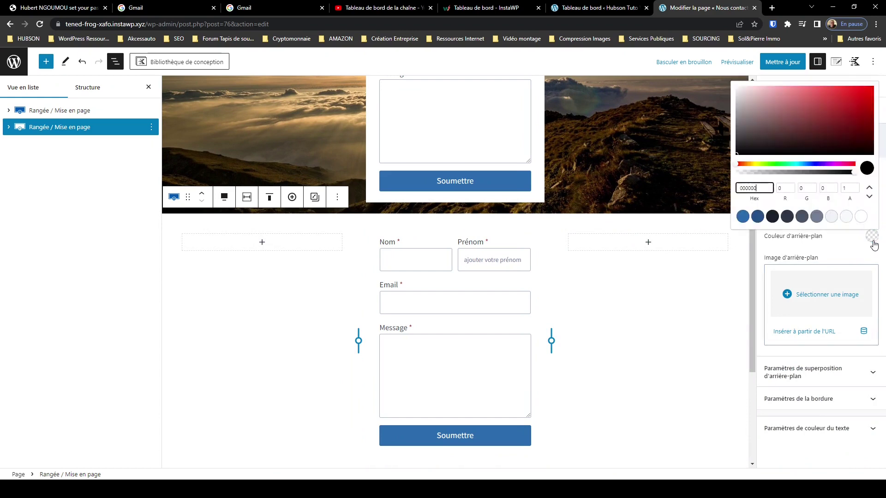
click(816, 217)
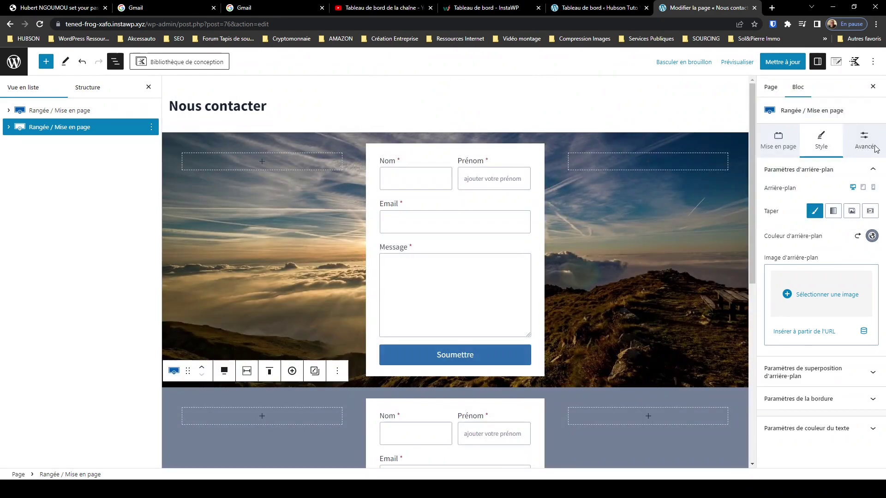
Set the duplicated row's top and bottom inner margins to XL
click(864, 140)
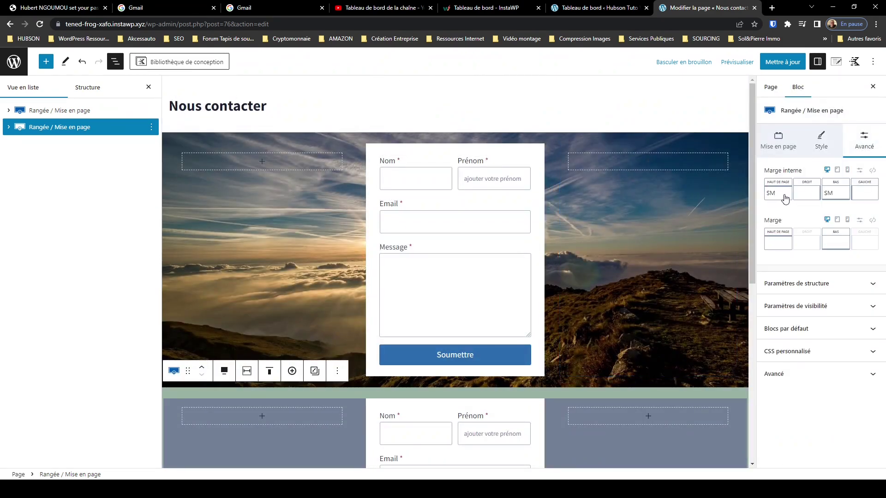
click(785, 196)
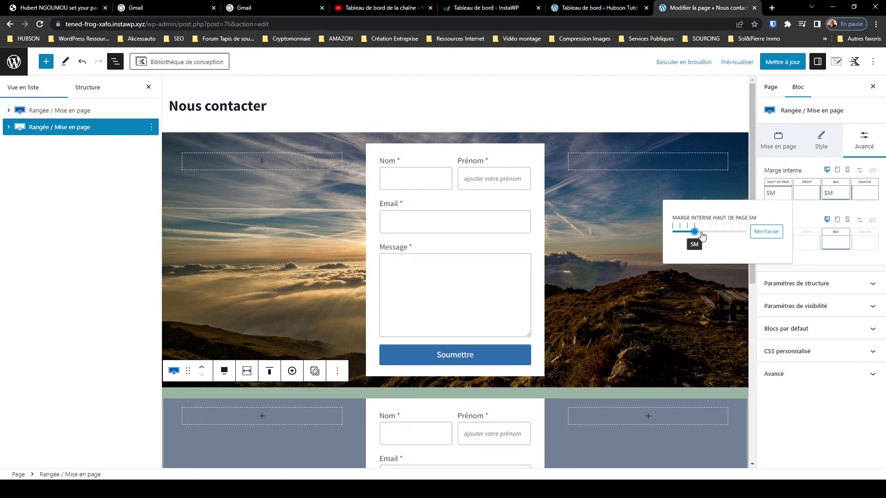
drag(697, 236, 718, 235)
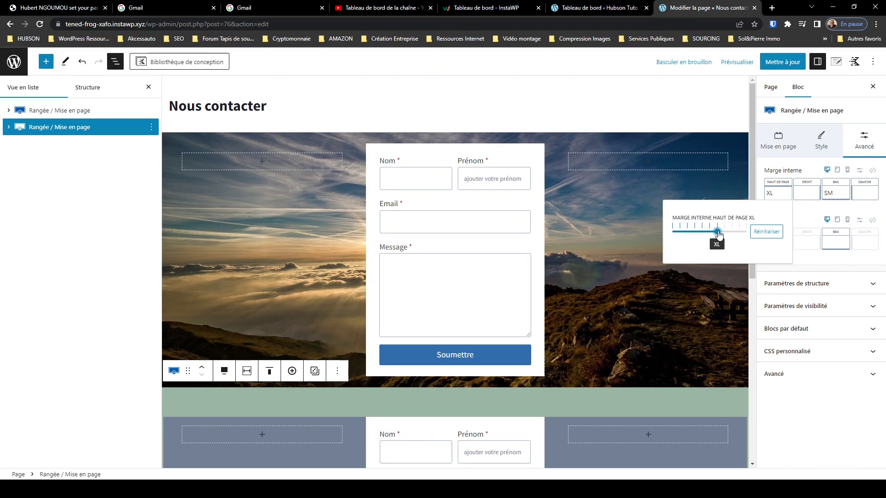
click(835, 195)
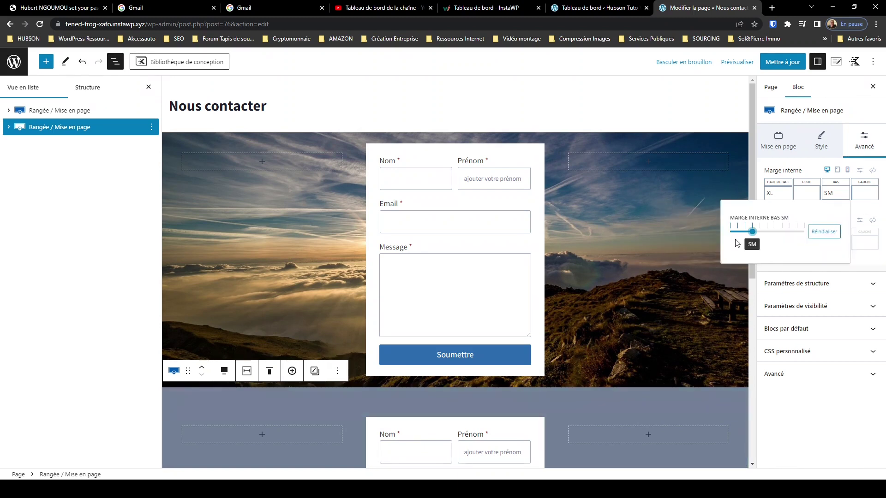
drag(752, 233, 775, 239)
Select the form inside the duplicated row and set the Nom field's column width to 100%
click(37, 132)
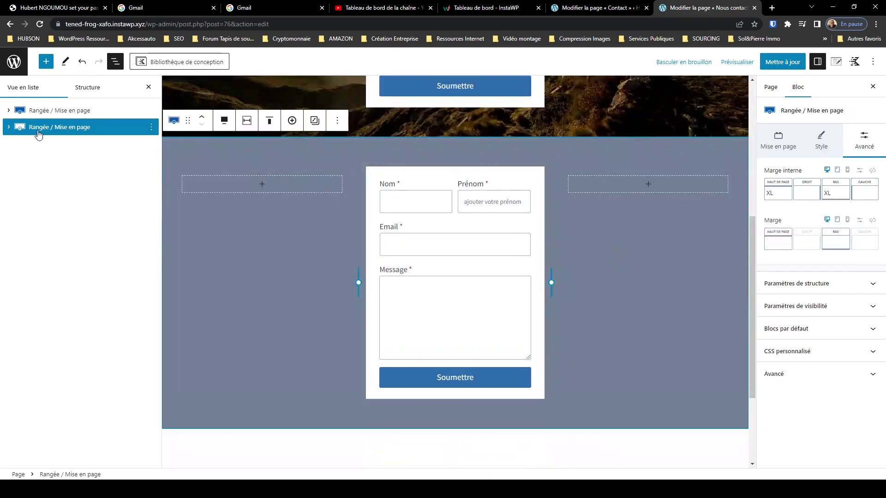
click(9, 128)
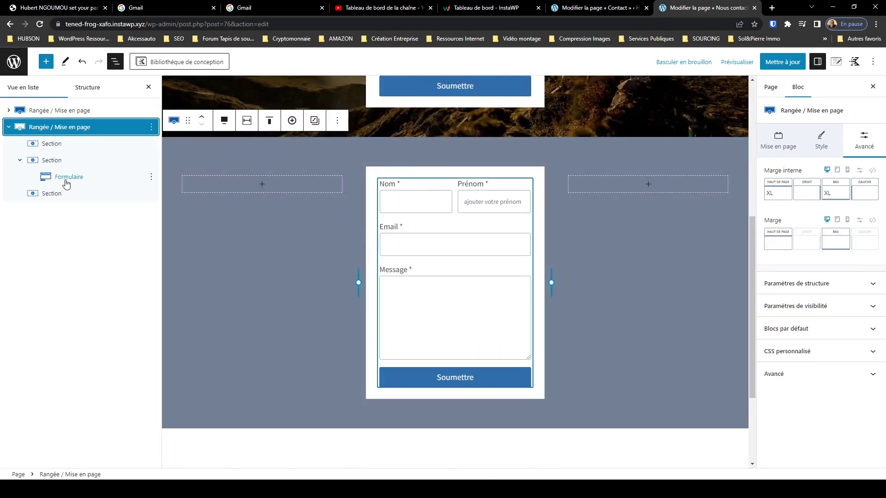
click(66, 180)
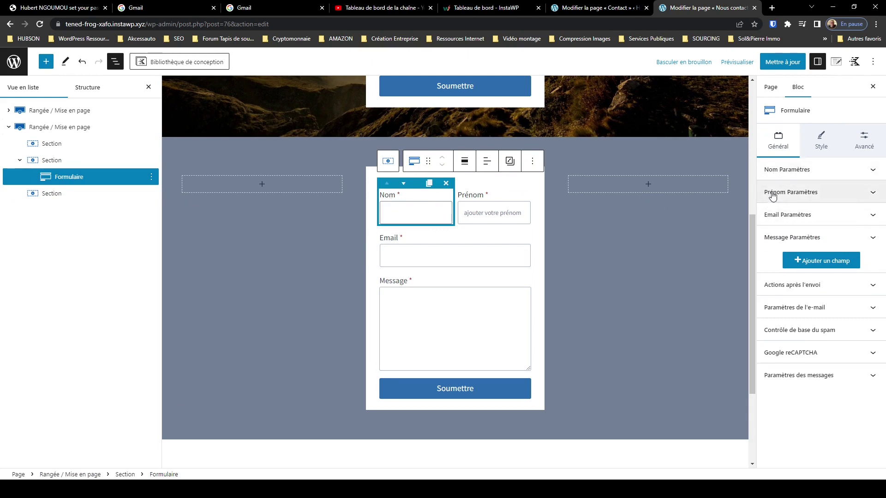
click(871, 174)
scroll(812, 307, down, 3)
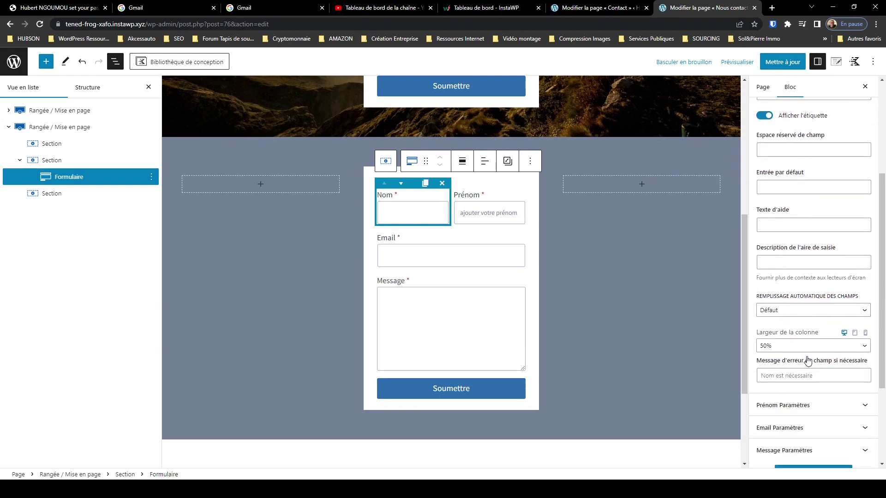
click(863, 300)
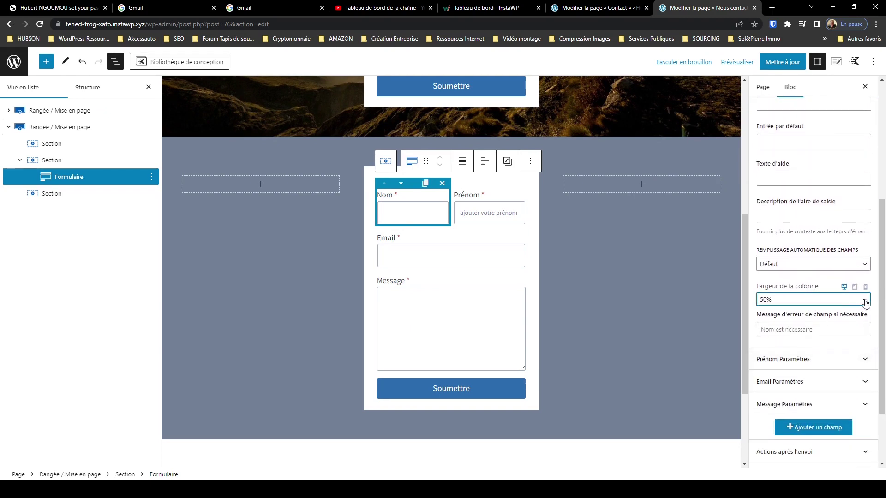
click(785, 387)
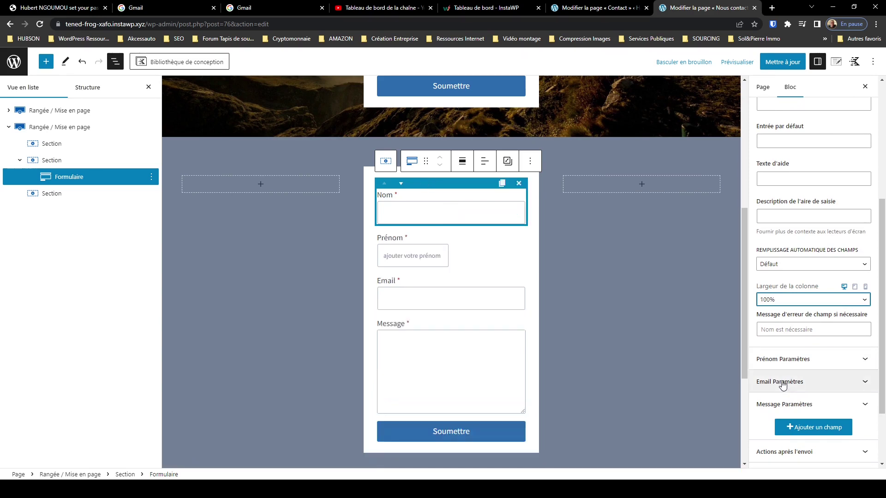
Set the Prénom field's column width to 100% and open the form's style settings
click(412, 247)
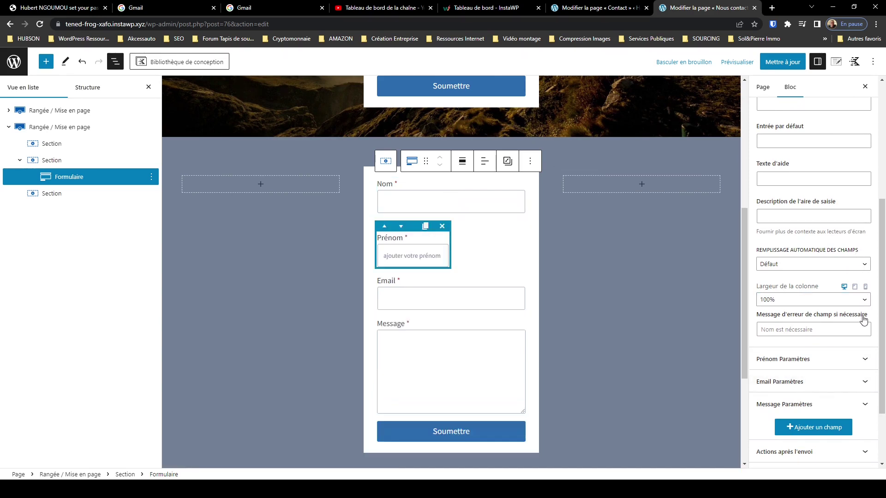
click(861, 365)
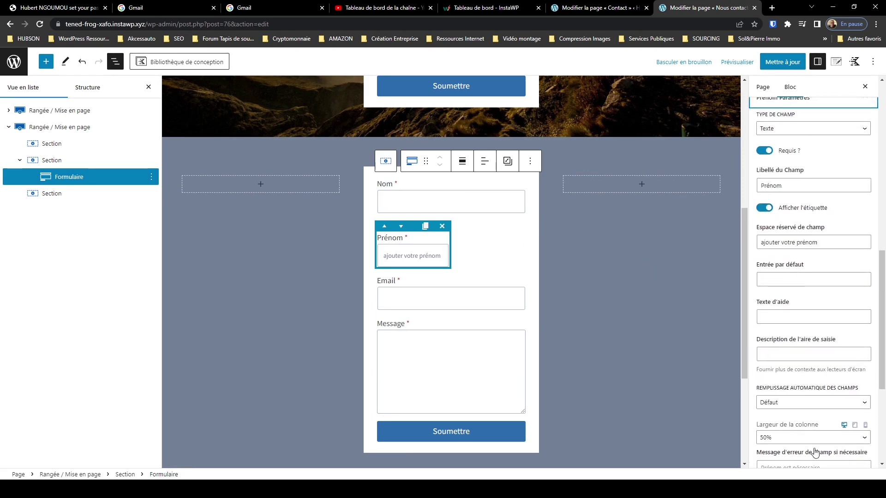
click(865, 438)
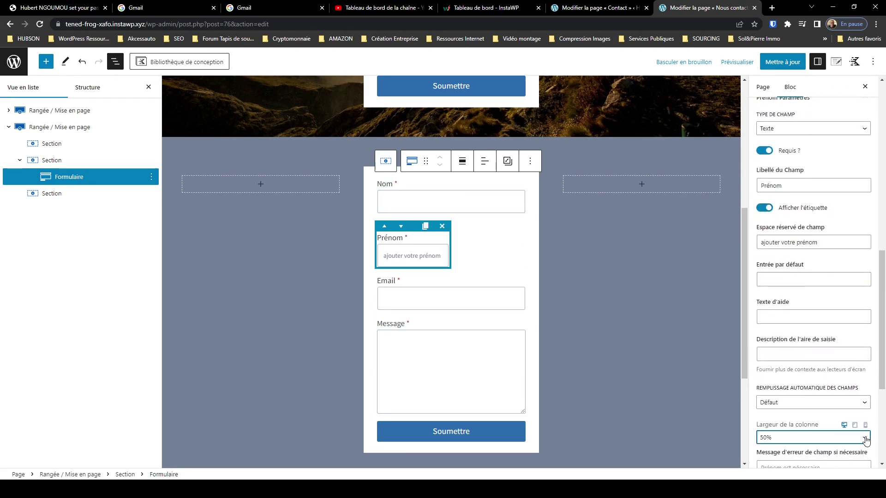
click(784, 421)
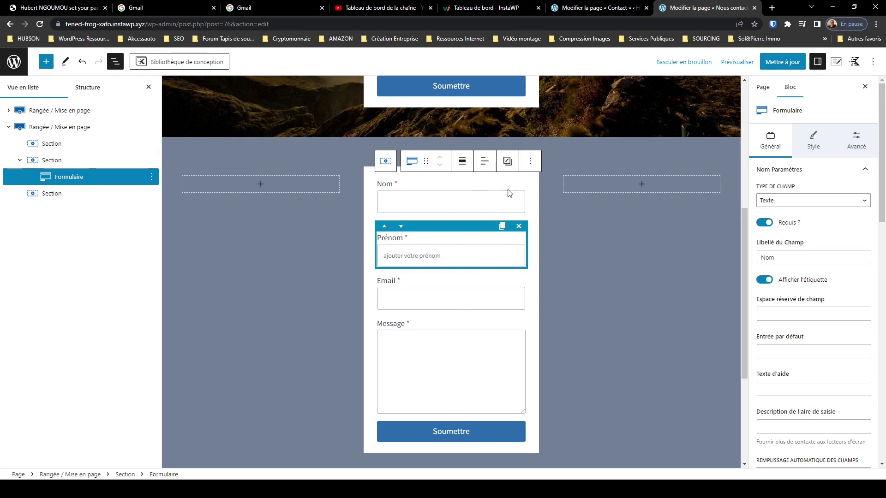
click(814, 153)
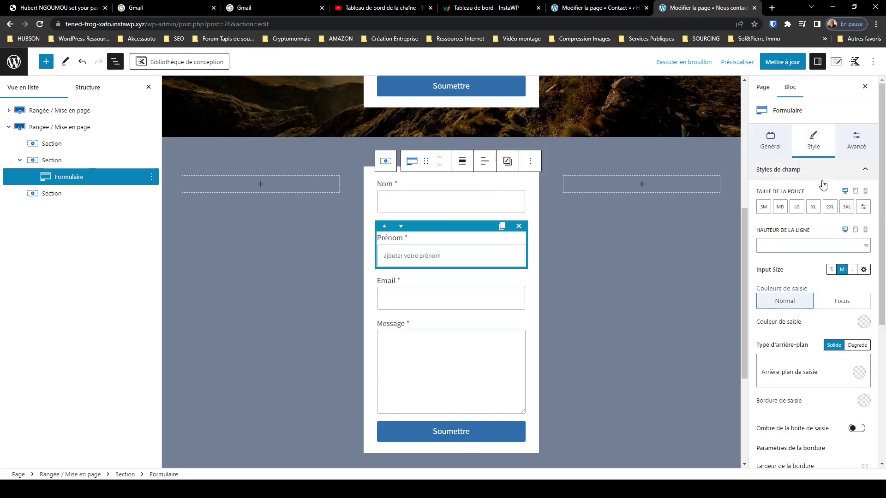
click(862, 324)
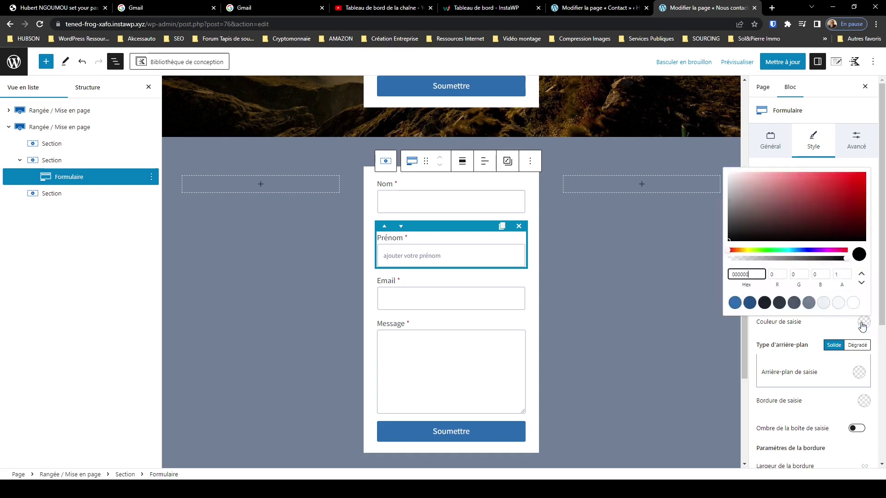
click(824, 303)
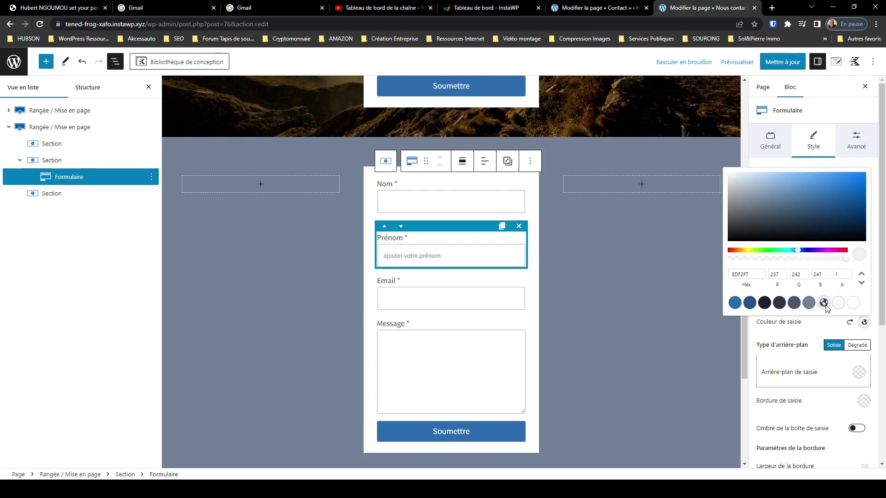
click(848, 324)
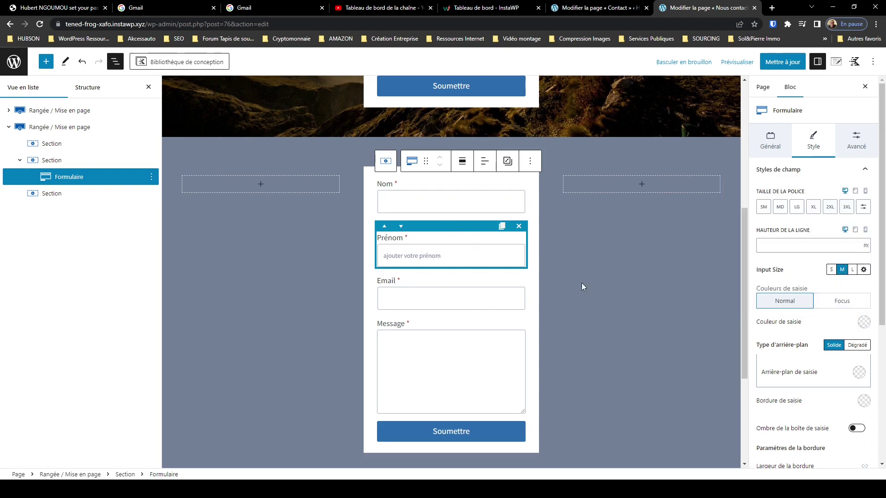
Set the form fields' input background to the light palette colour EDF2F7
click(858, 373)
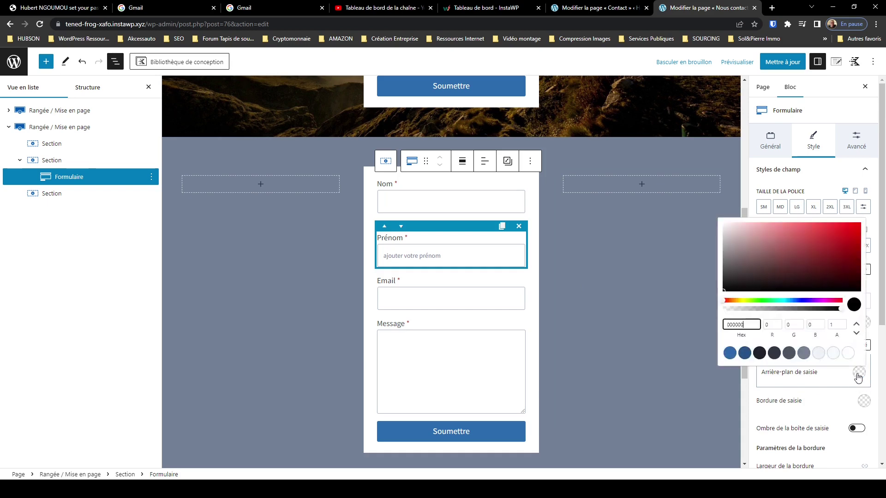
click(819, 353)
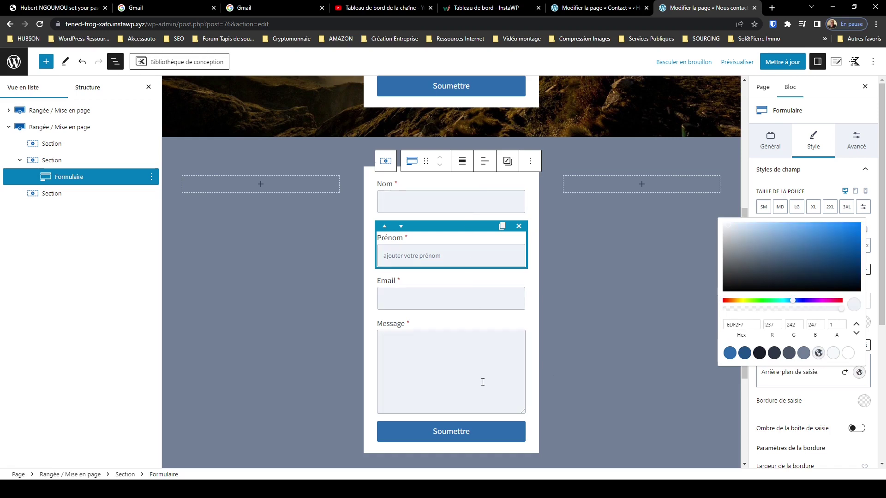
click(470, 371)
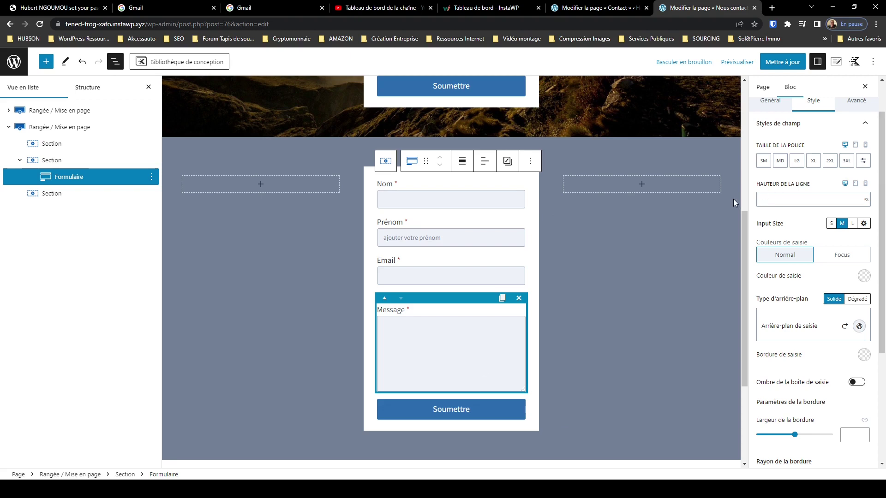
Try the S and L input sizes on the form fields, then restore size M
click(831, 224)
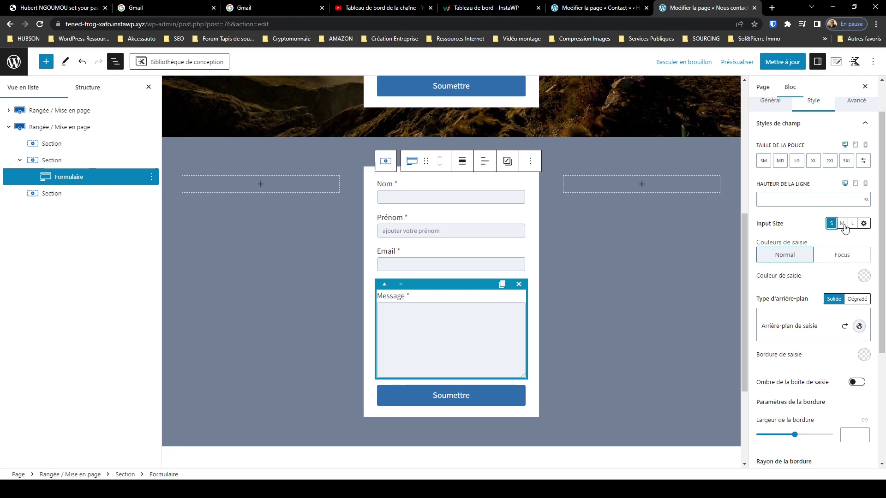
click(842, 226)
click(852, 224)
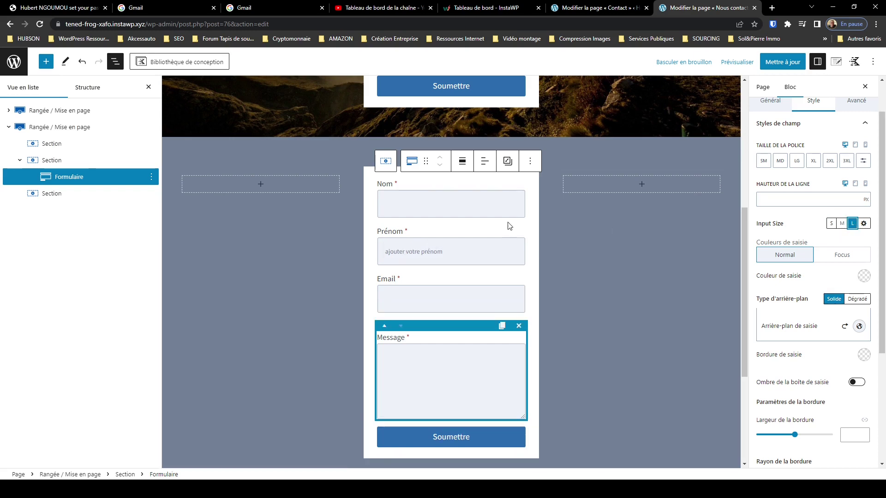
click(842, 224)
Set the form fields' border width to 1 and their border radius to 32
scroll(826, 369, down, 1)
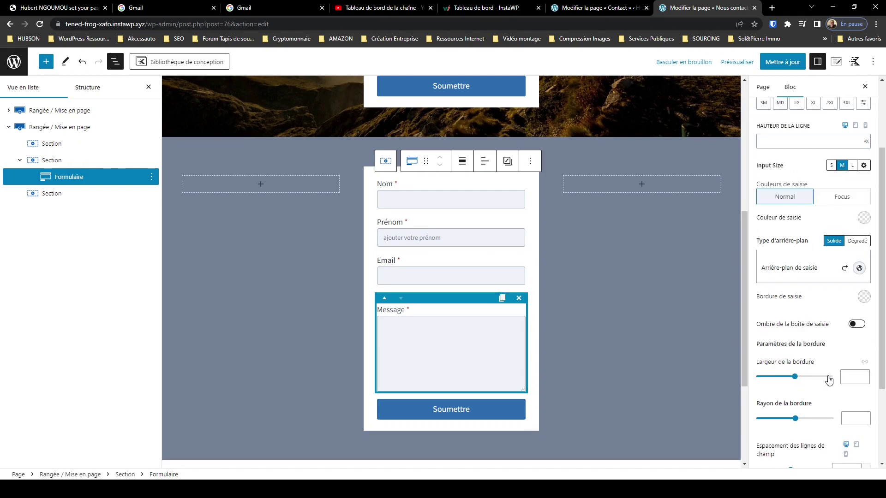
click(862, 375)
click(862, 375)
click(863, 375)
click(862, 376)
click(863, 376)
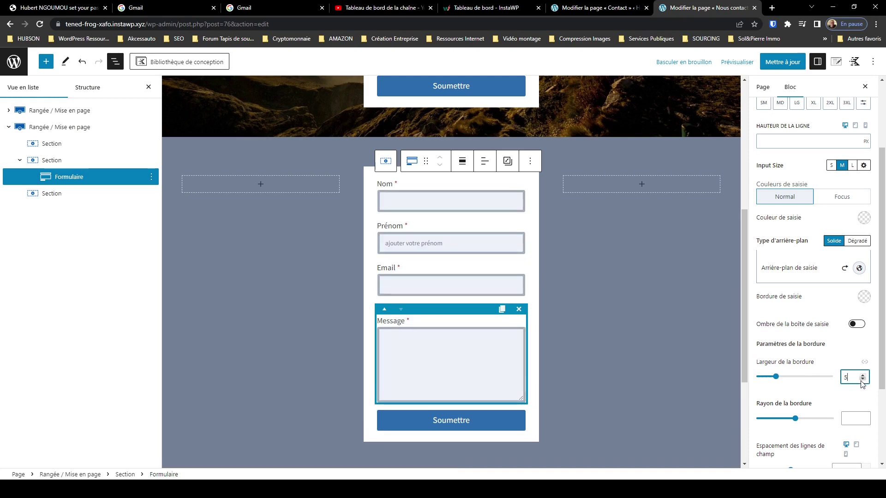
click(863, 380)
click(863, 380)
click(862, 380)
click(862, 379)
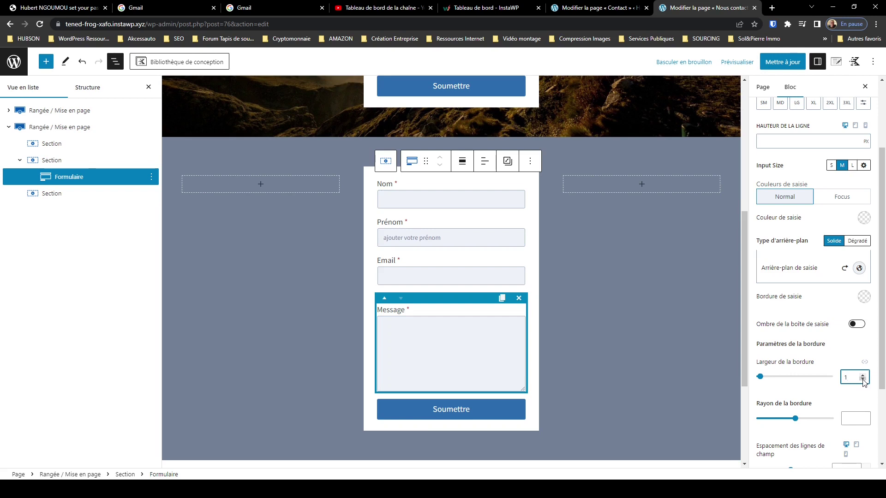
click(863, 380)
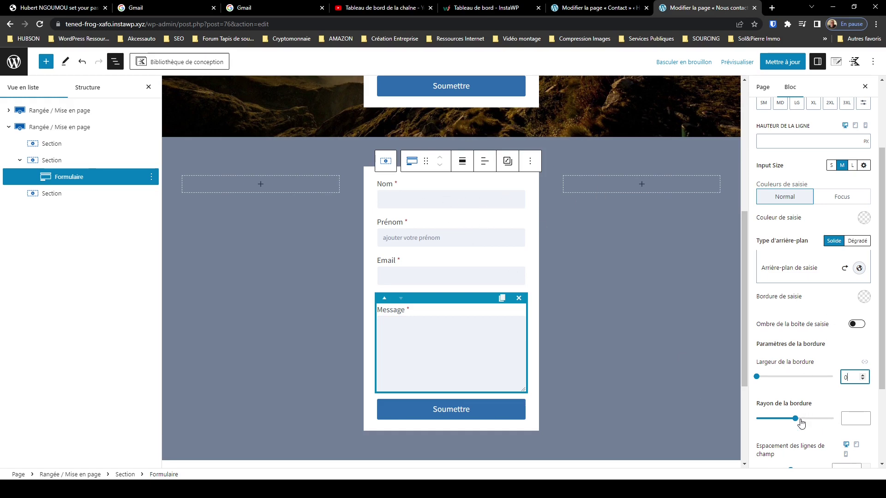
drag(796, 423, 805, 422)
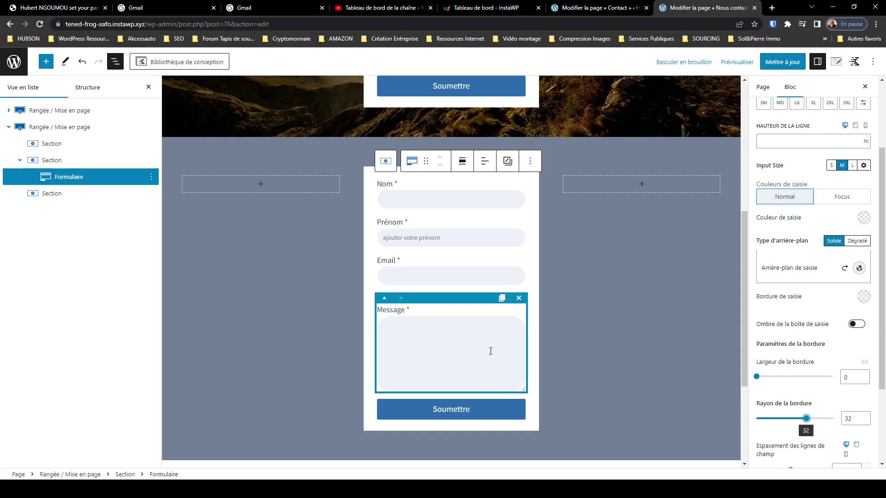
click(862, 376)
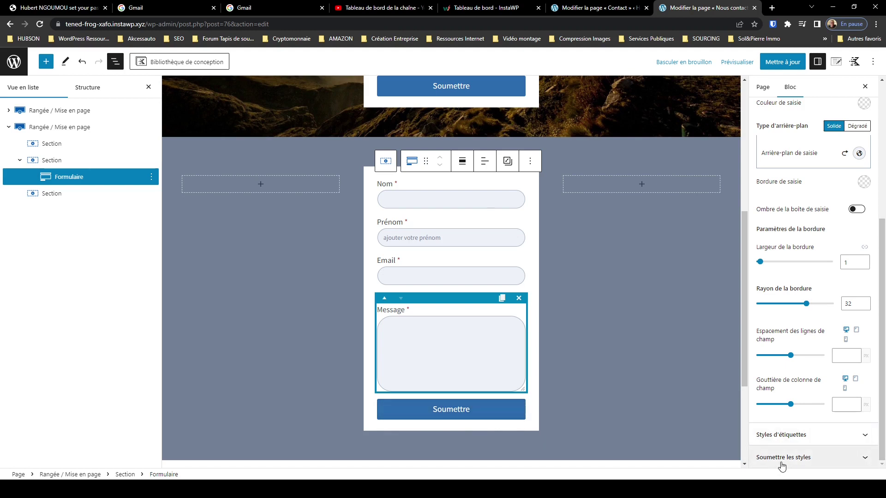
Set the Soumettre button's border radius to 30 and preview the restyled form in a new browser tab
click(866, 458)
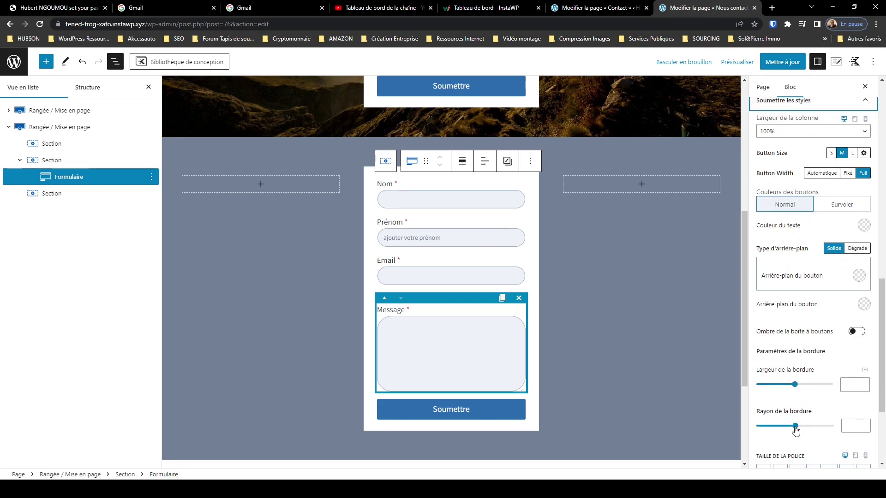
drag(795, 430, 803, 432)
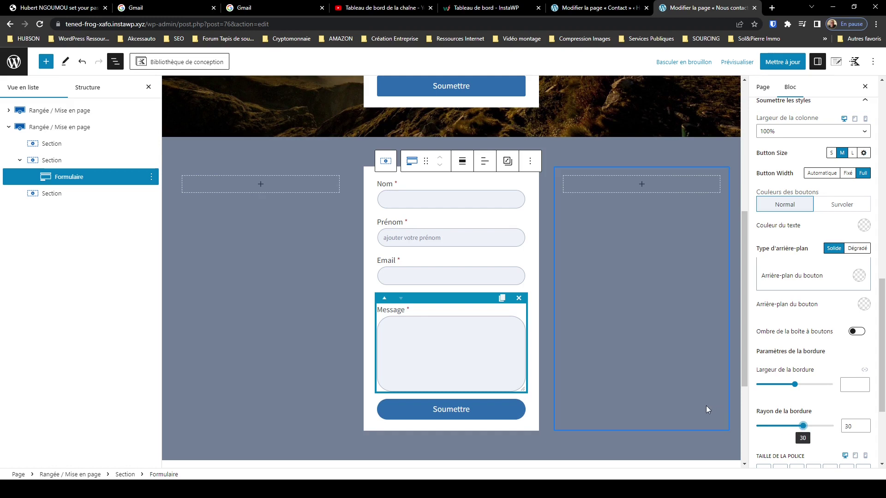
click(738, 67)
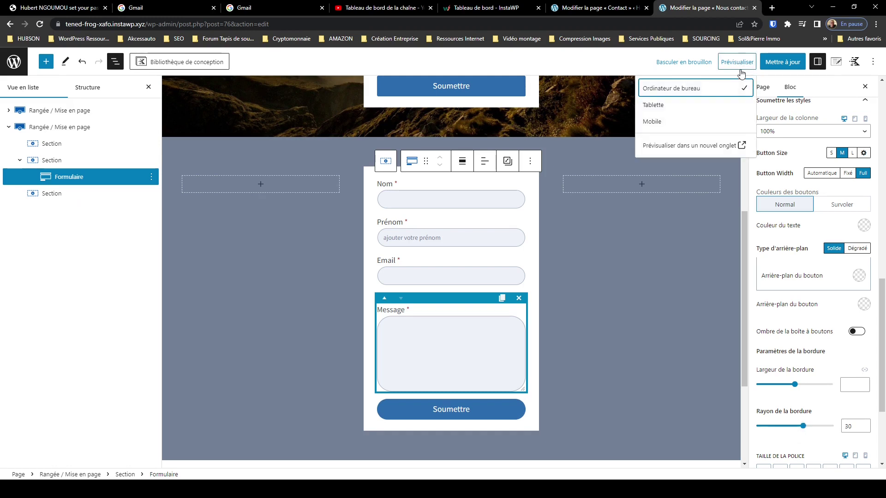
click(740, 145)
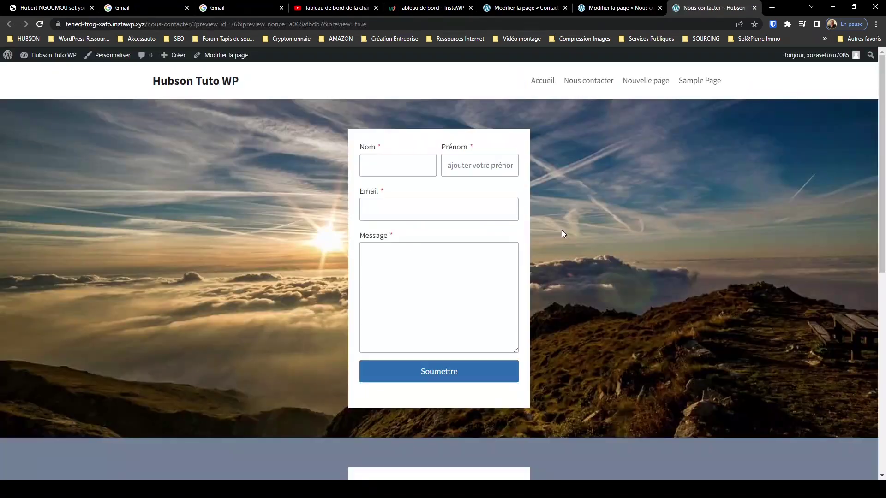
scroll(561, 232, down, 8)
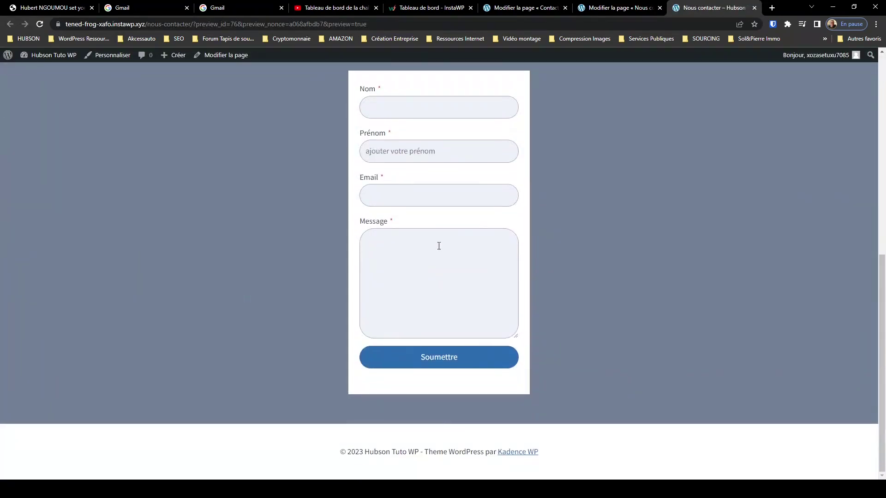
scroll(405, 298, up, 1)
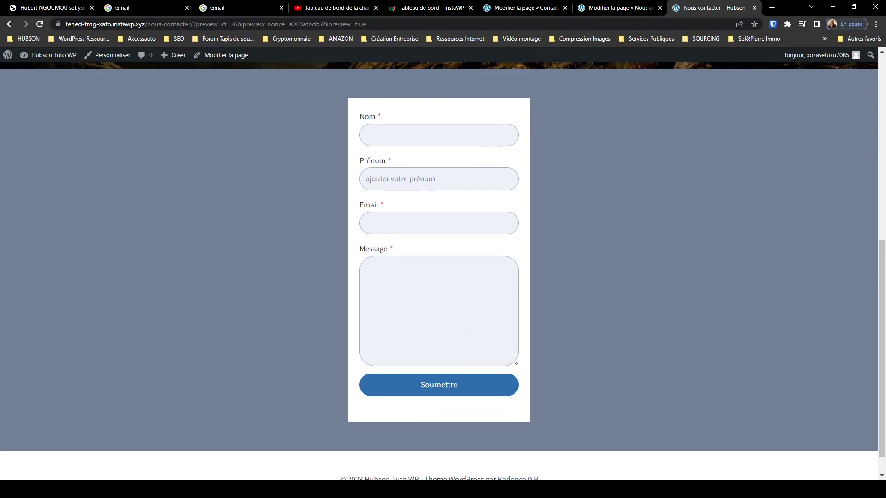
Back in the page editor, set the Message field's text area to 4 lines in the duplicated form
click(624, 10)
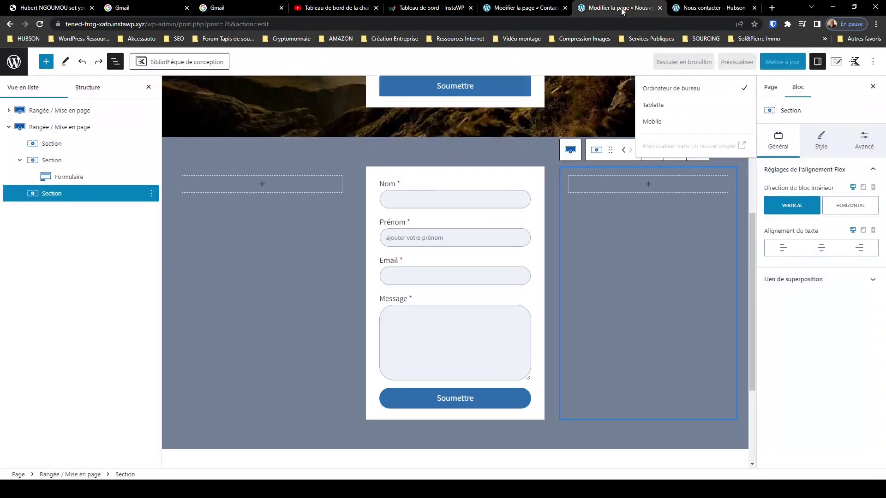
click(104, 178)
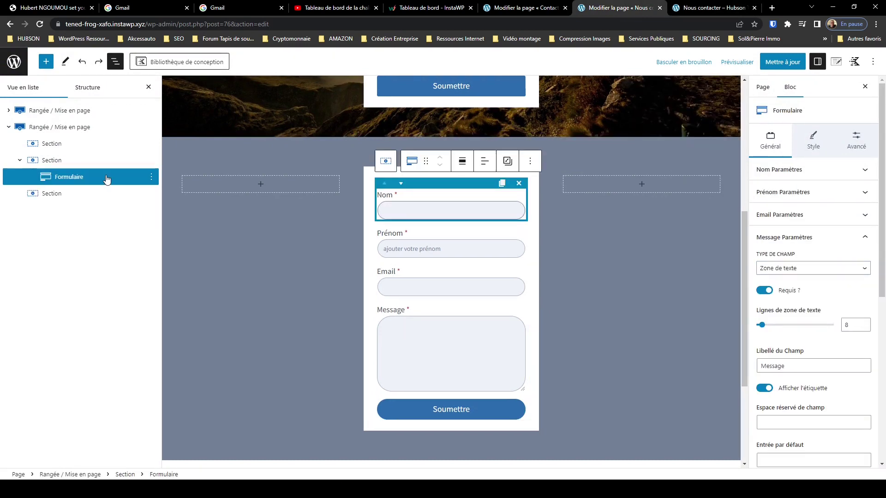
click(412, 317)
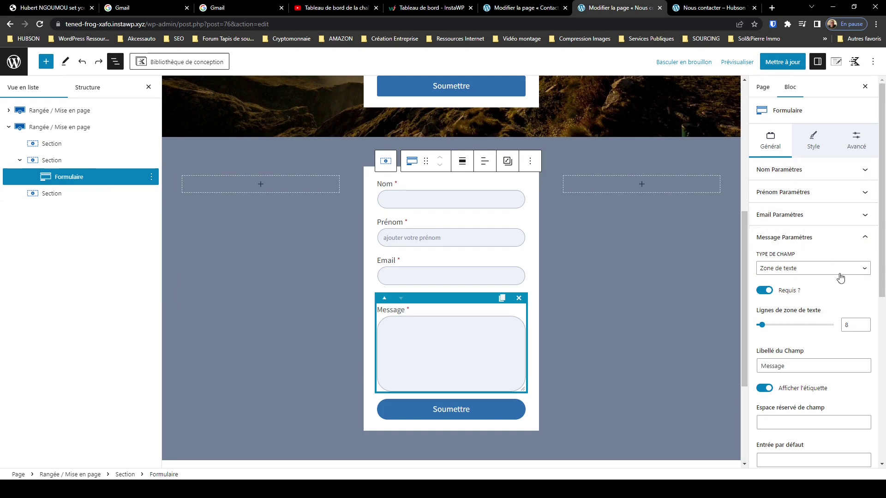
click(863, 328)
click(862, 327)
click(863, 327)
Preview the page in the browser and check the height of the duplicated form's Message field
click(737, 62)
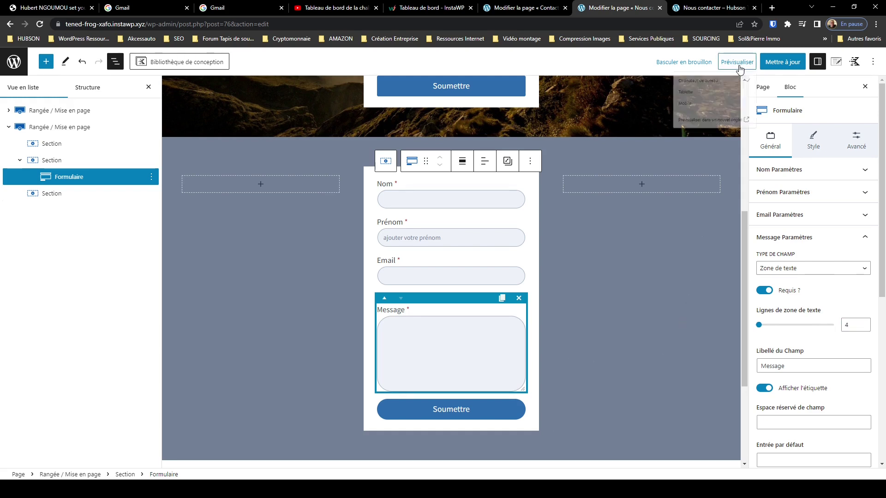
click(729, 145)
scroll(601, 356, down, 8)
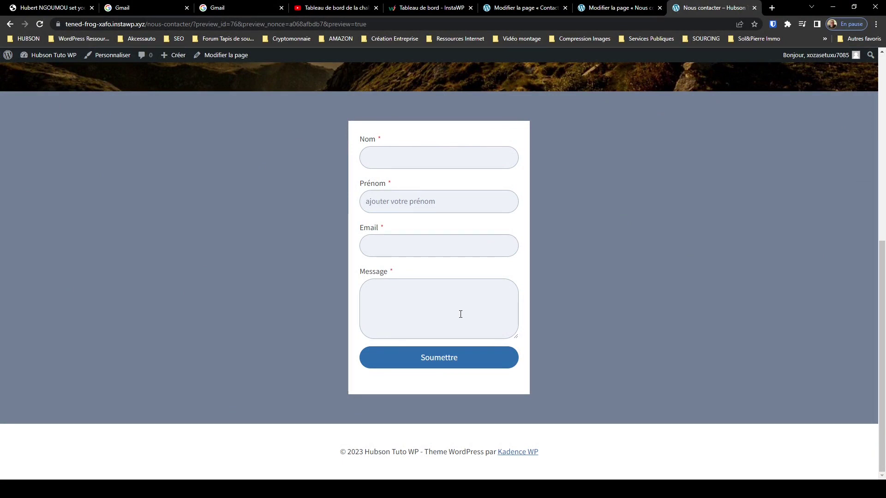
In the editor, clear the background colour of the section containing the duplicated form and set its text colour to white FFFFFF
click(611, 7)
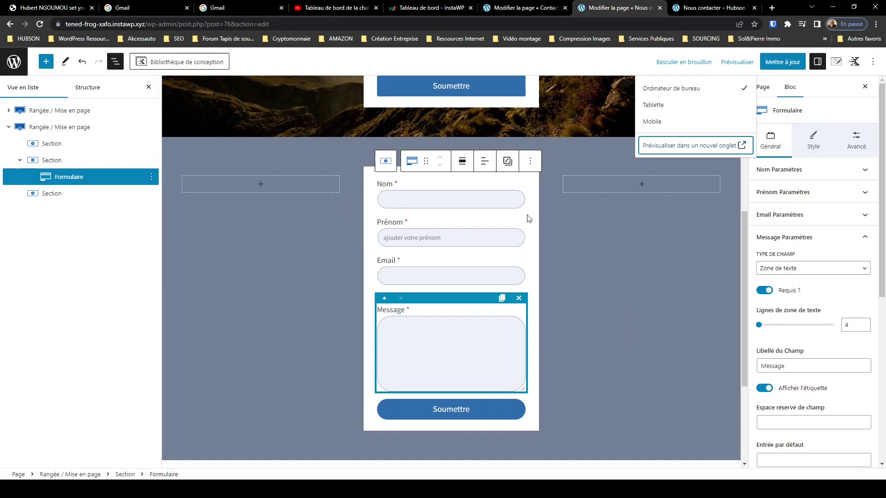
click(61, 163)
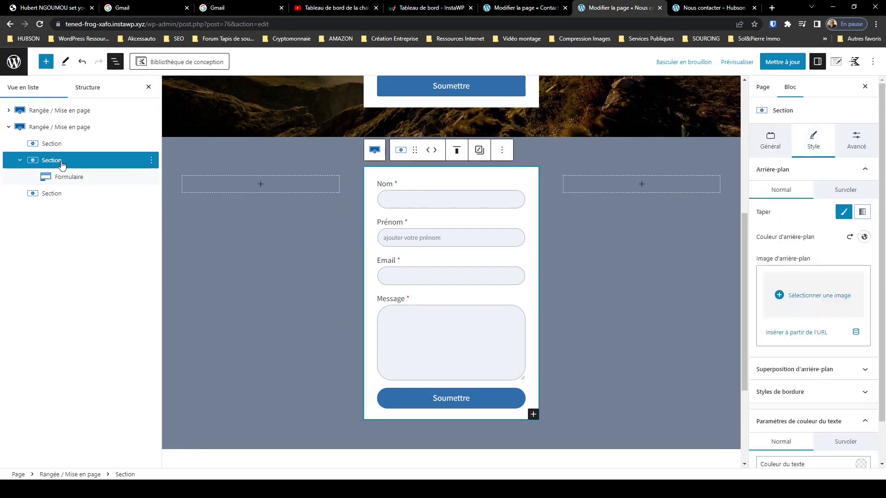
click(849, 237)
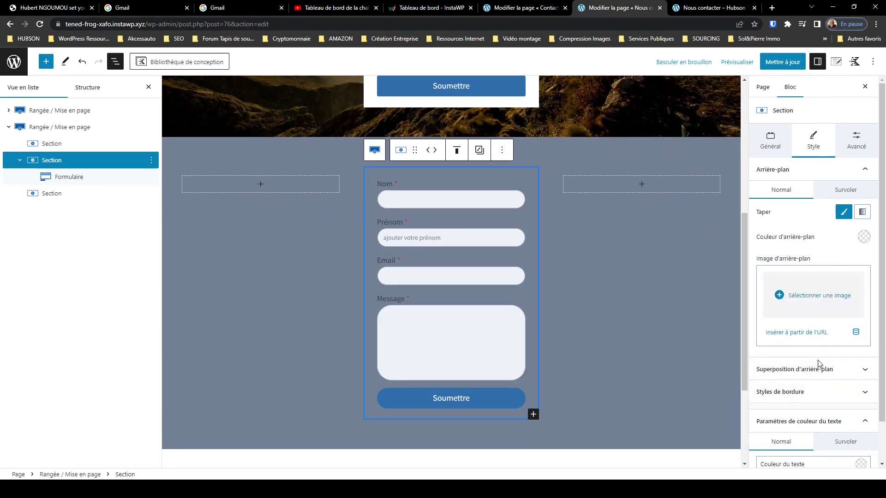
scroll(819, 363, down, 1)
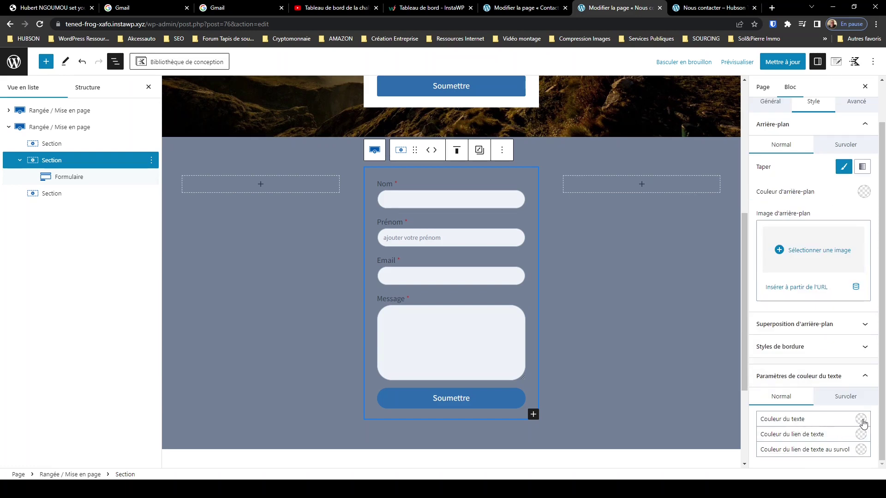
click(862, 420)
click(849, 400)
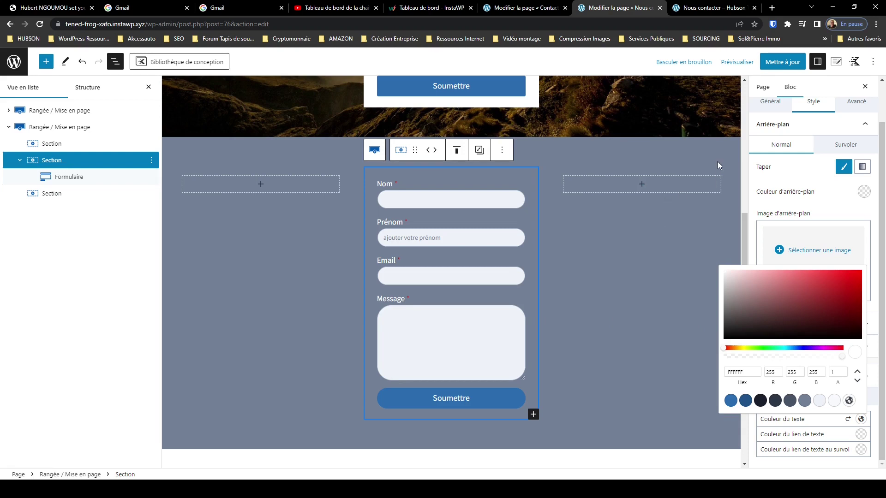
Preview the page again and check the second form's labels against the row background
click(737, 63)
click(741, 143)
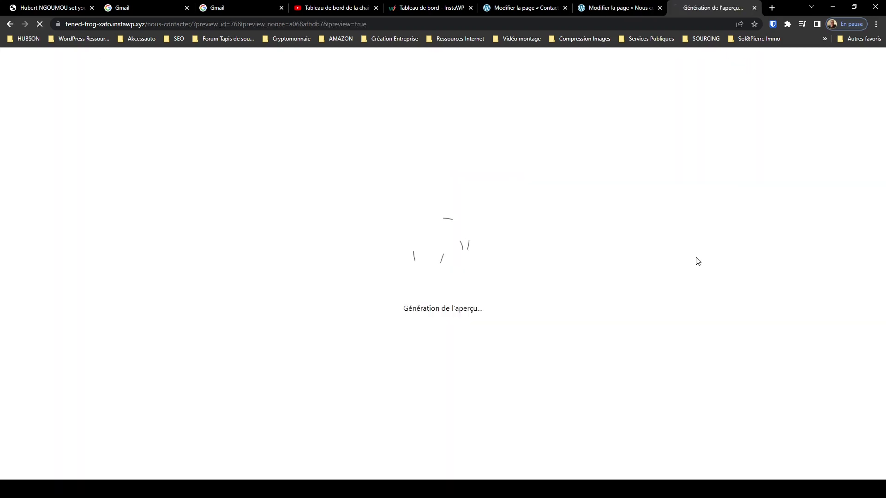
scroll(610, 270, down, 7)
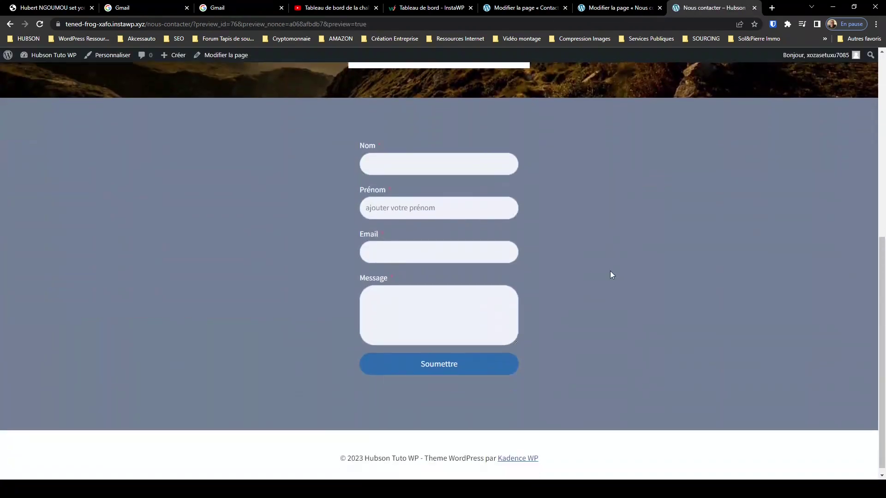
scroll(609, 275, down, 1)
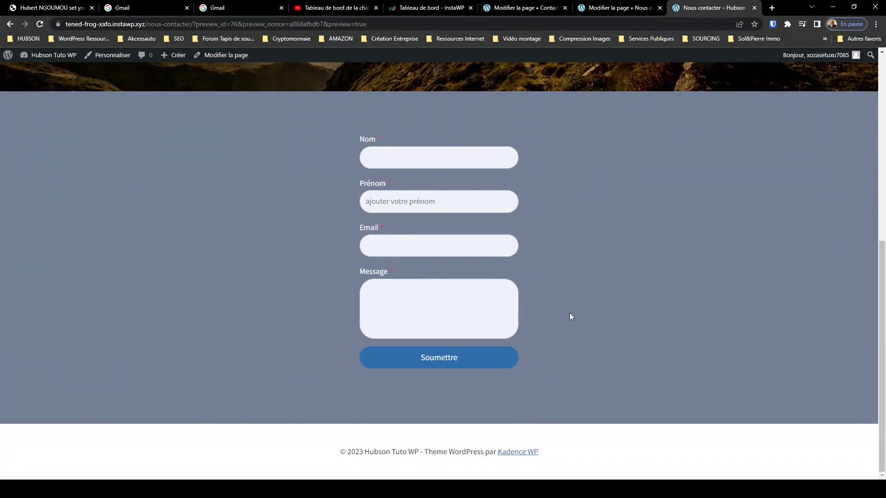
Return to the editor, select the duplicated row's form and add a new field after Message
click(628, 7)
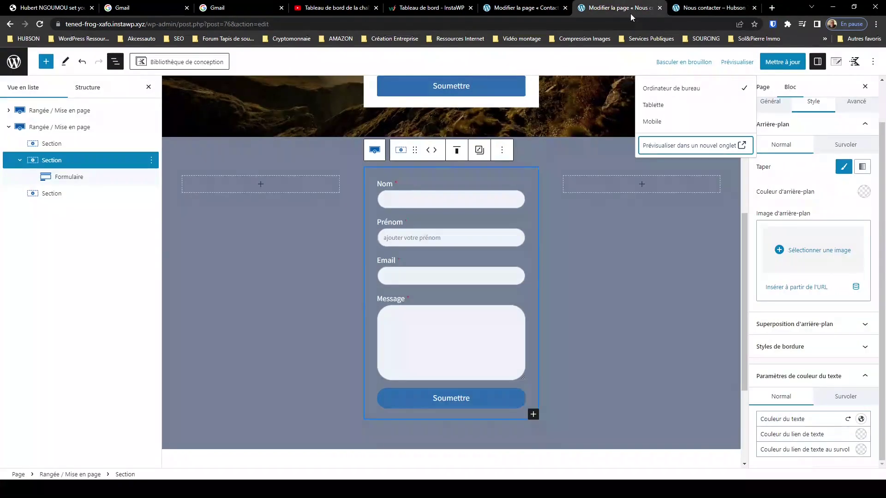
click(636, 303)
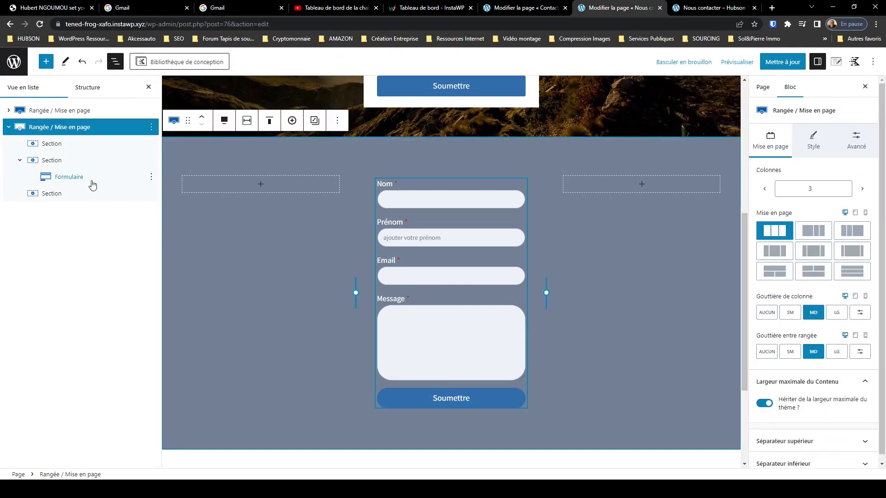
click(92, 179)
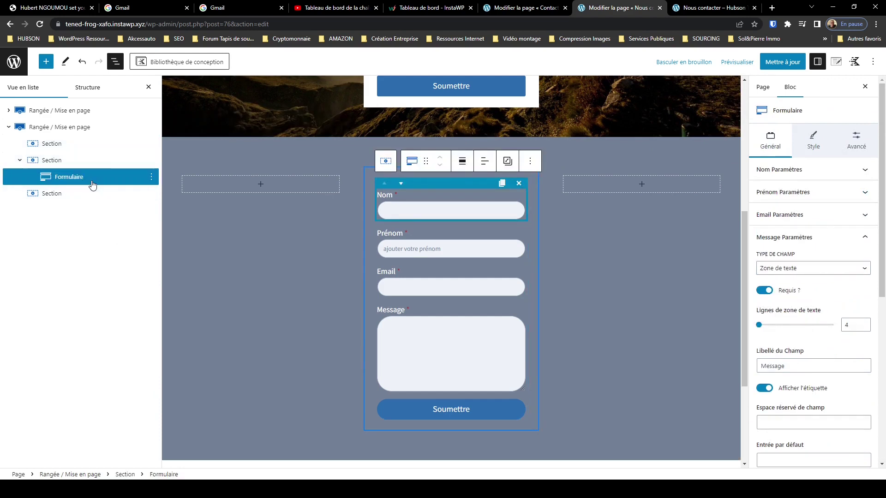
click(866, 245)
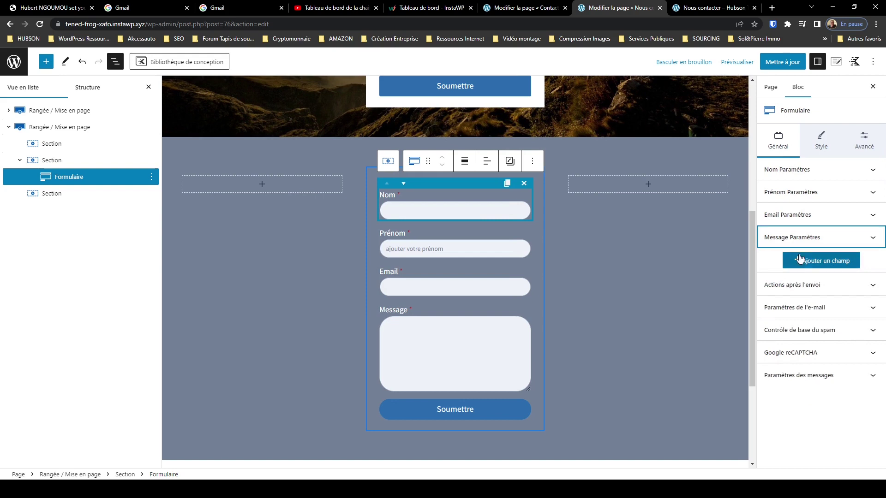
click(818, 263)
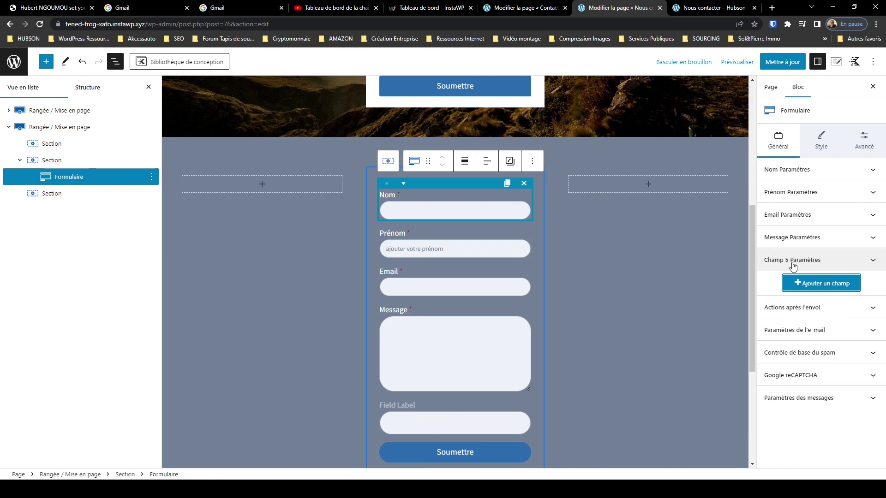
Set the type of the form's fifth field to Cases à cocher
click(872, 263)
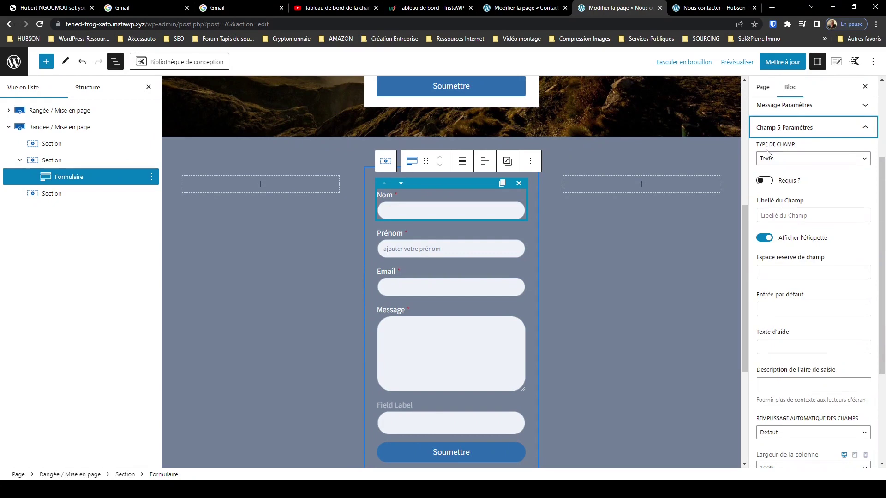
click(865, 162)
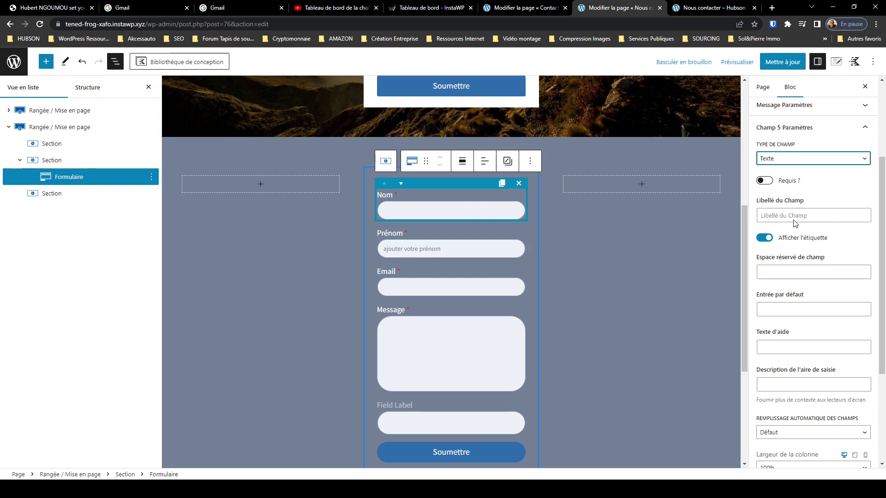
key(c)
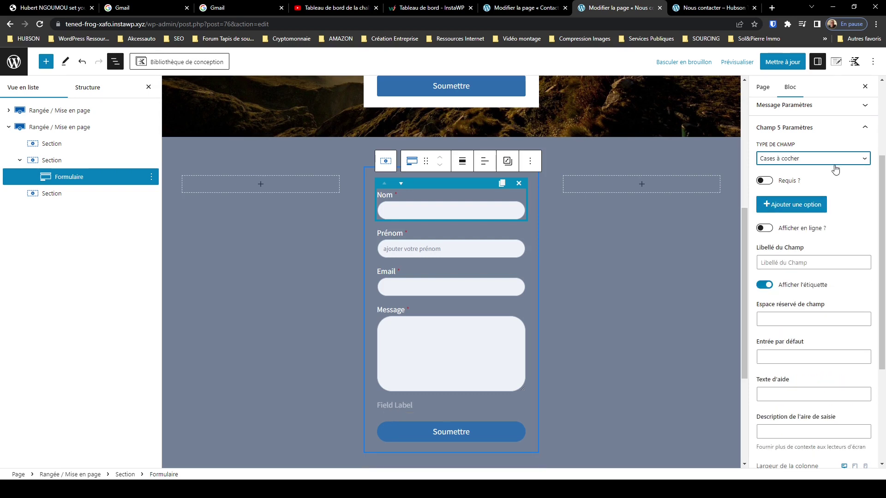
Give the checkbox field the options Particulier, Professionnel and Association and make the field required
click(775, 208)
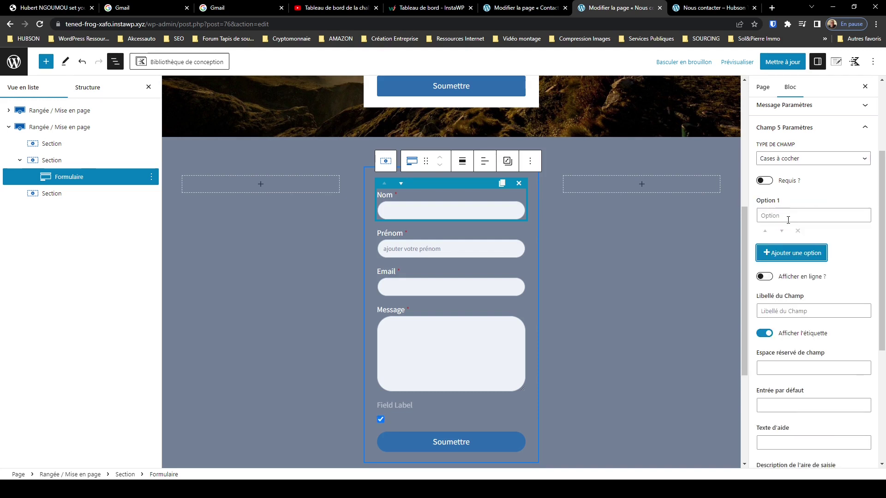
click(770, 215)
text(Particulier)
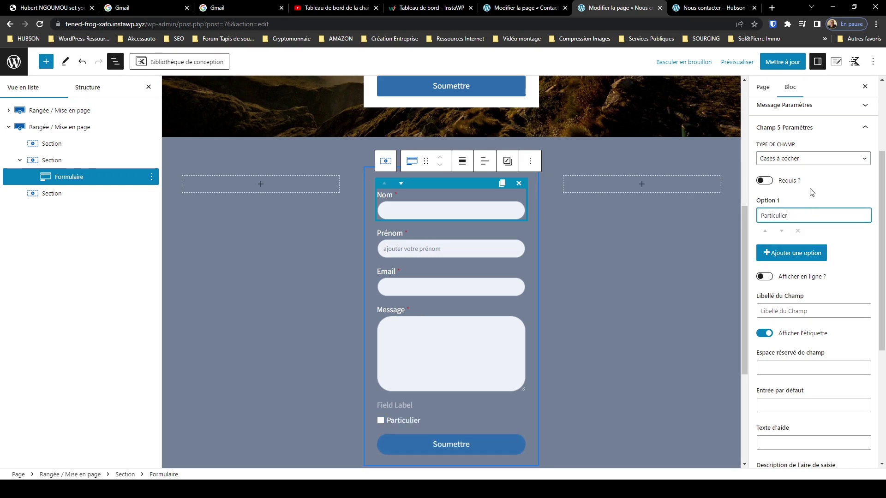
click(762, 181)
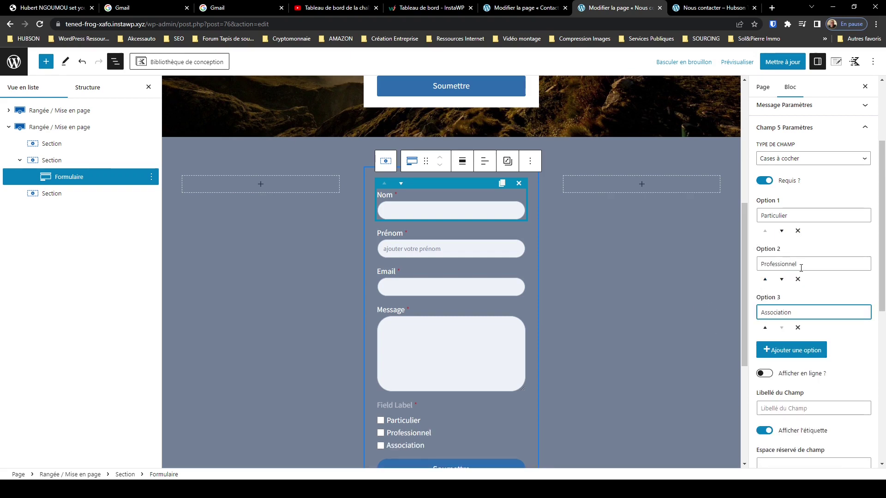
Label the checkbox field "Cochez une ou plusieurs options" and update the page
click(761, 408)
text(Cochez une ou plusieurs options)
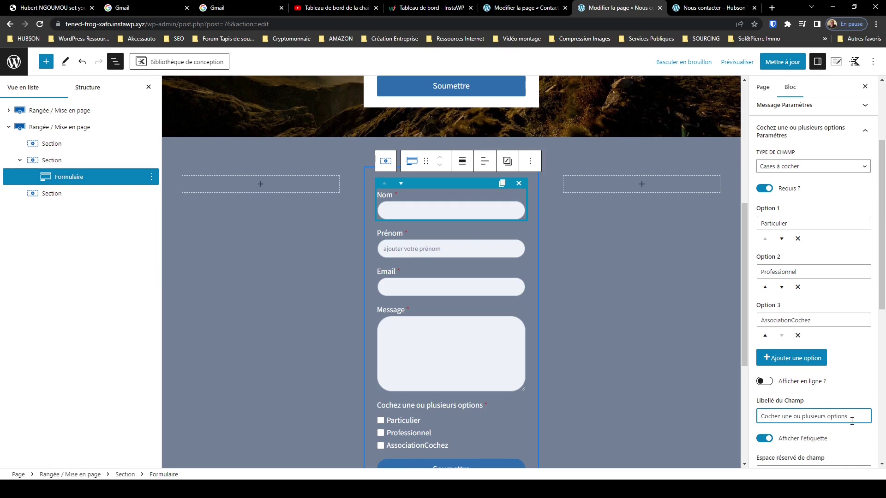
click(795, 63)
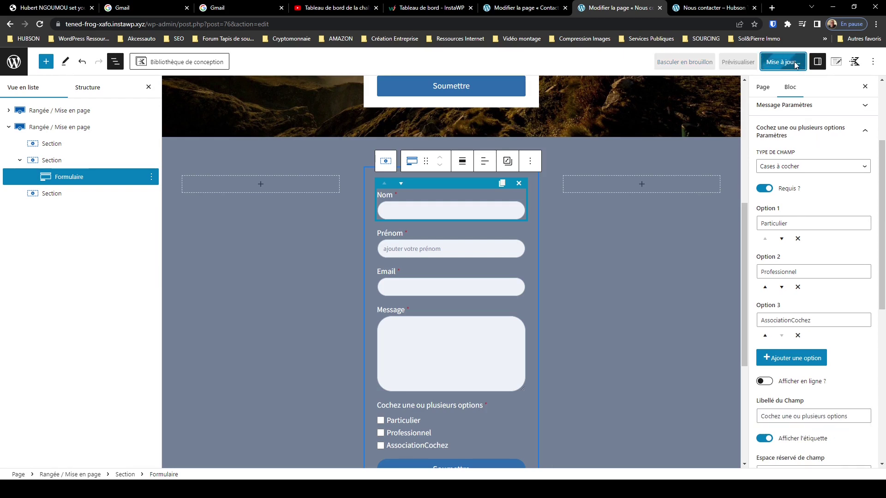
View the published page, examine the checkbox options in the second form, and return to the editor
click(90, 456)
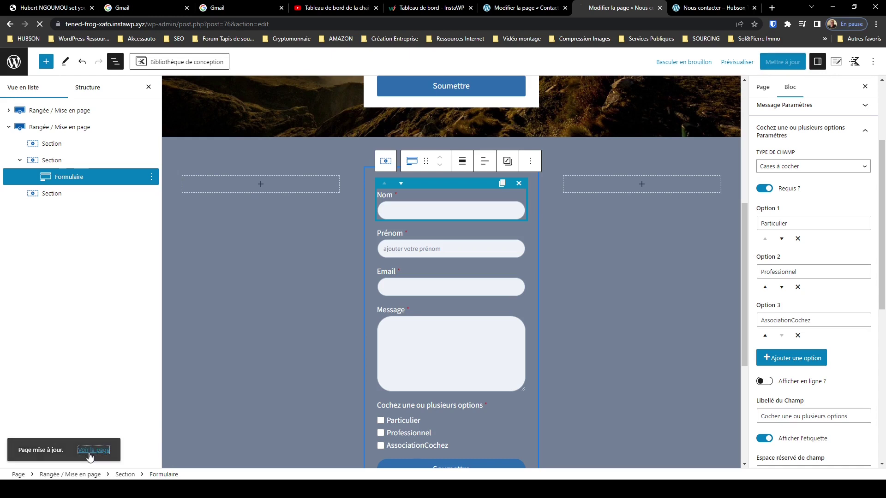
scroll(496, 345, down, 5)
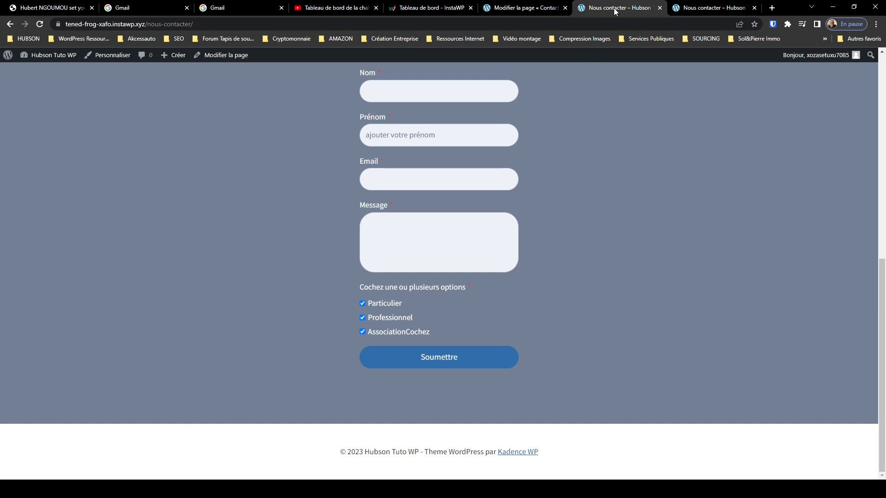
key(alt+Left)
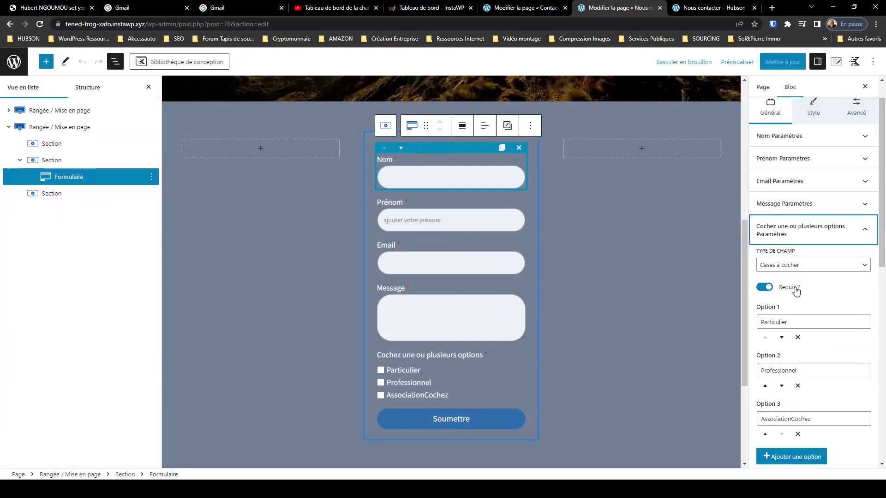
Change the form's fifth field to the Radio type and shorten its label to "Cochez une option"
click(861, 272)
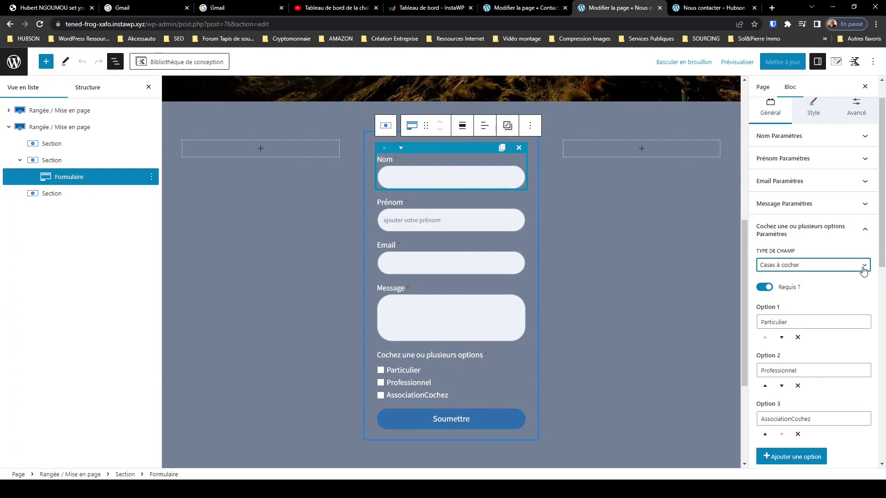
key(Down)
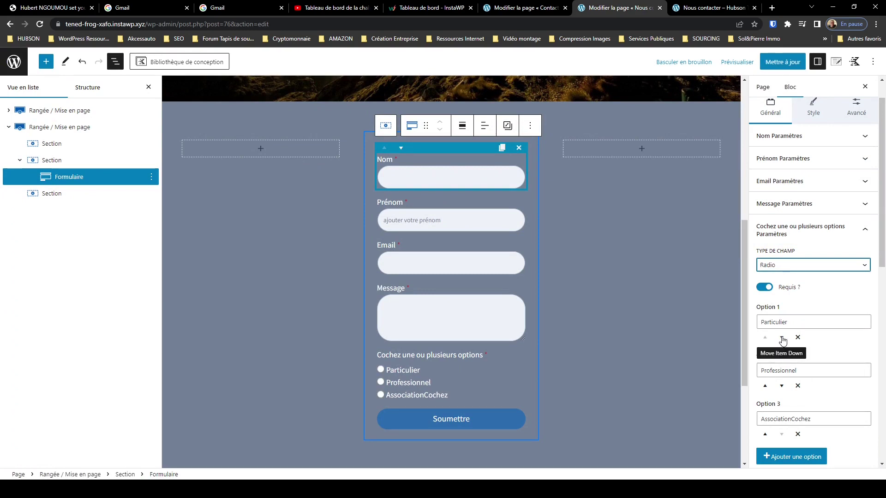
scroll(585, 317, down, 2)
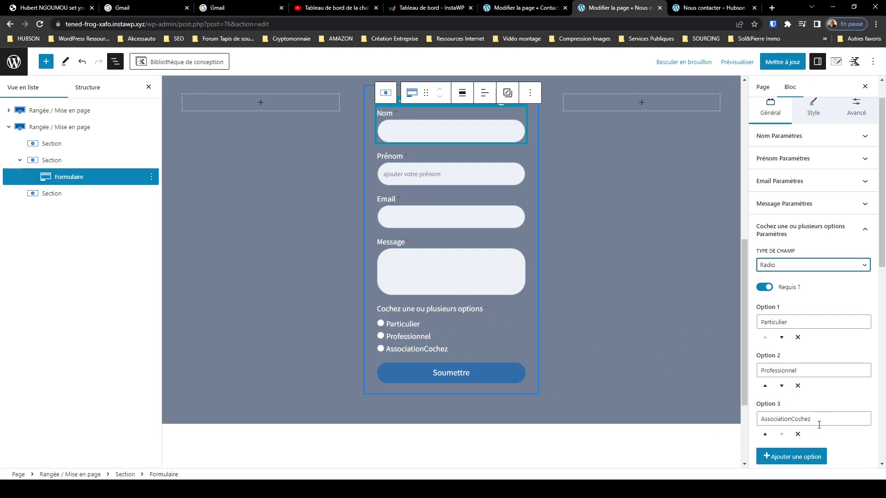
scroll(752, 379, down, 5)
drag(792, 330, 849, 330)
text(option)
Preview the page in a new tab to check the second form's radio options, and switch to the Contact page's editor
click(737, 62)
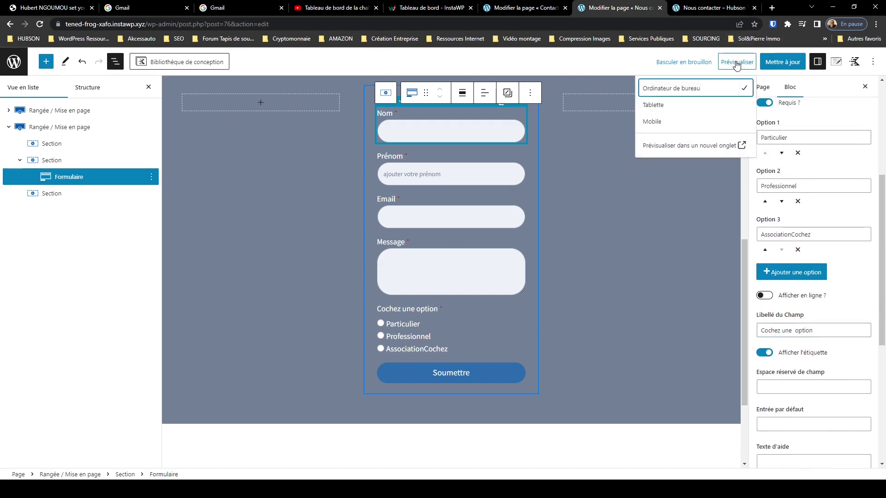
click(739, 136)
scroll(509, 320, down, 10)
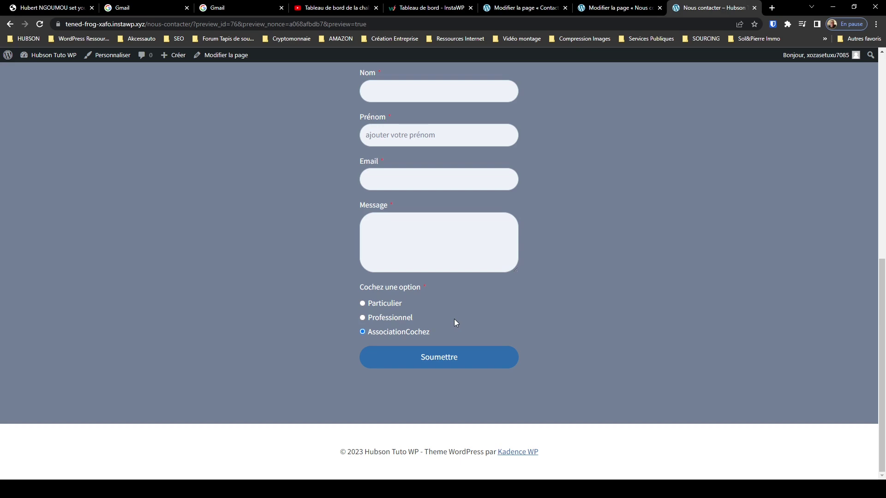
key(ctrl+6)
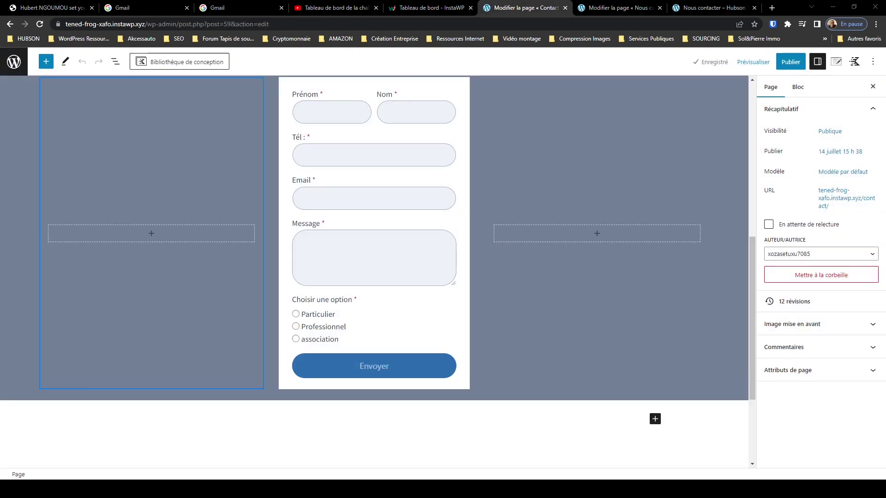